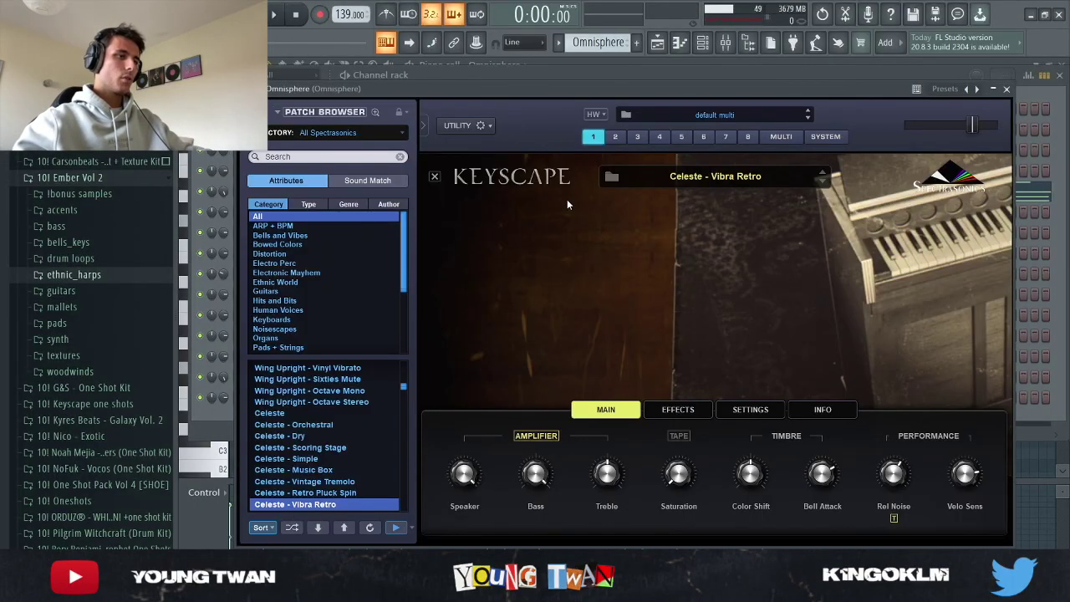
Close the Omnisphere instrument, open the Omnisphere channel's chords in the piano roll and play them.
left_click(223, 397)
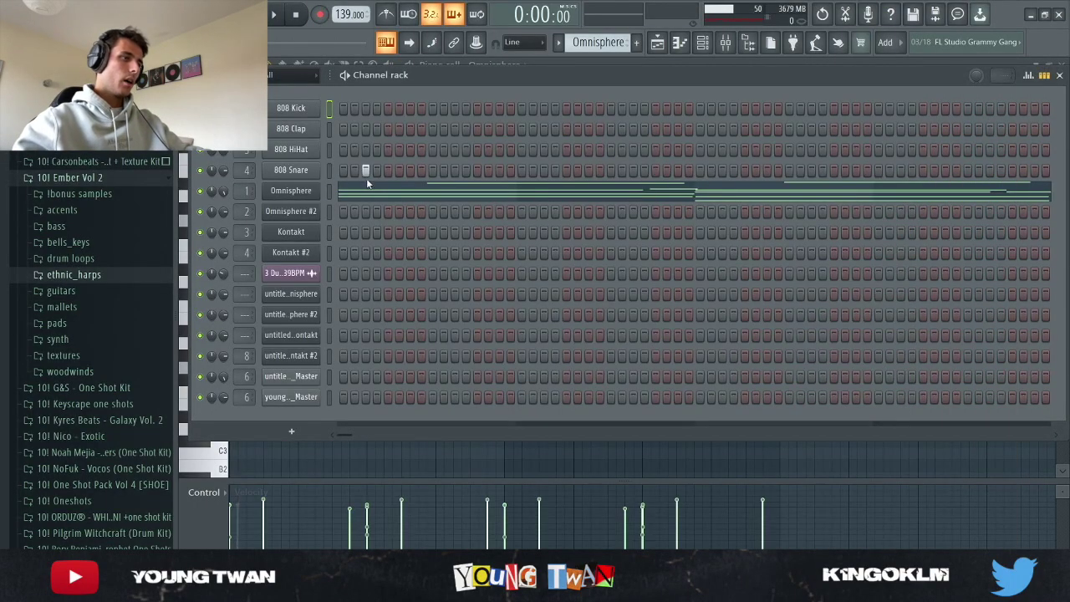
key("F5")
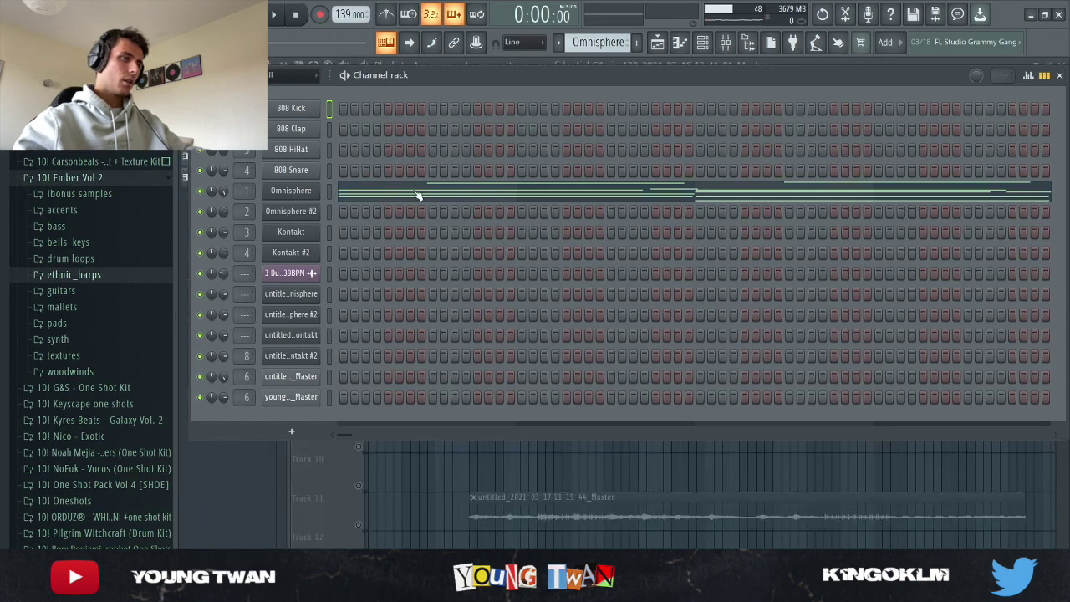
left_click(418, 195)
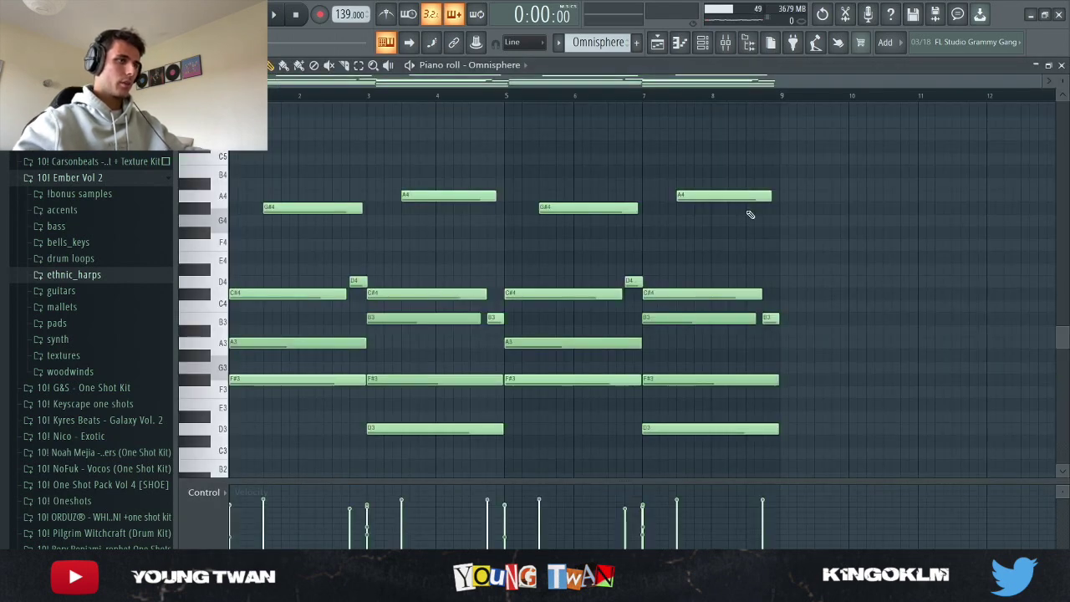
key("space")
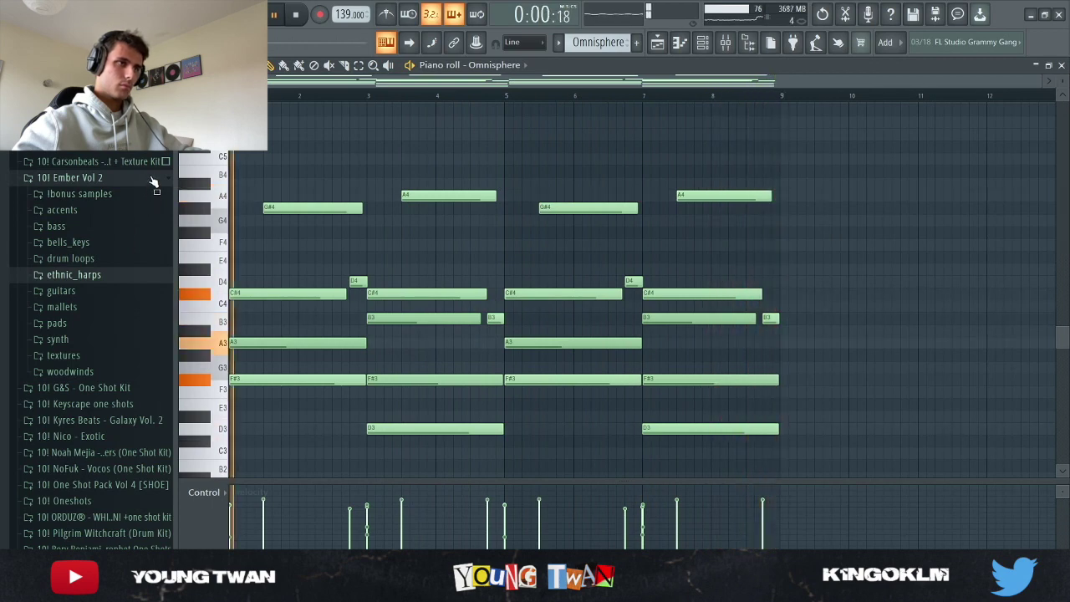
key("space")
left_click(154, 182)
Examine the Fruity parametric EQ 2 and Lustrous Plates settings on the Omnisphere mixer track.
left_click(726, 44)
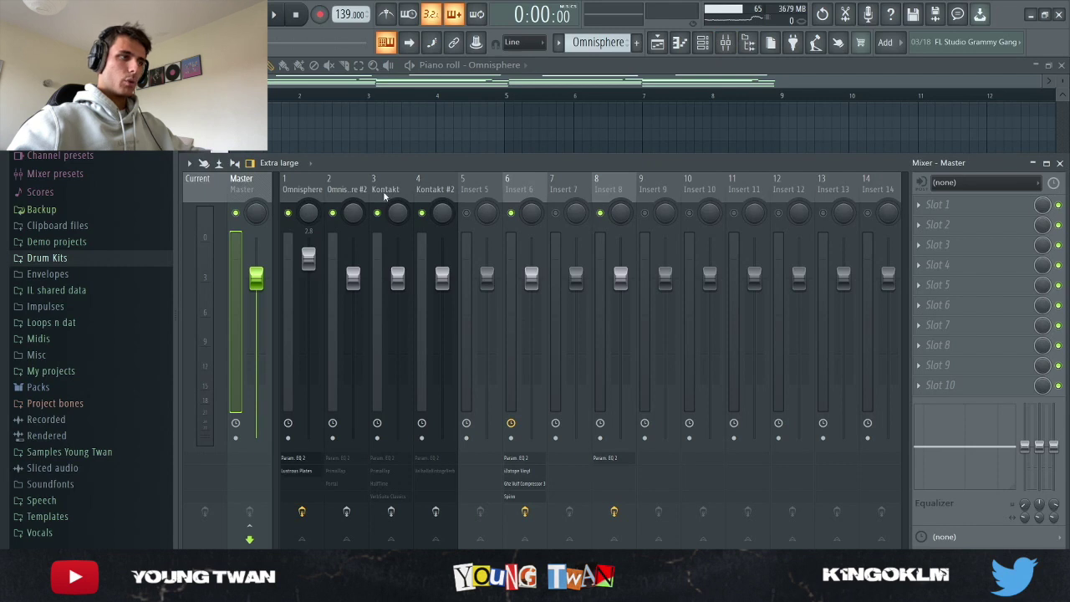
left_click(298, 189)
left_click(975, 205)
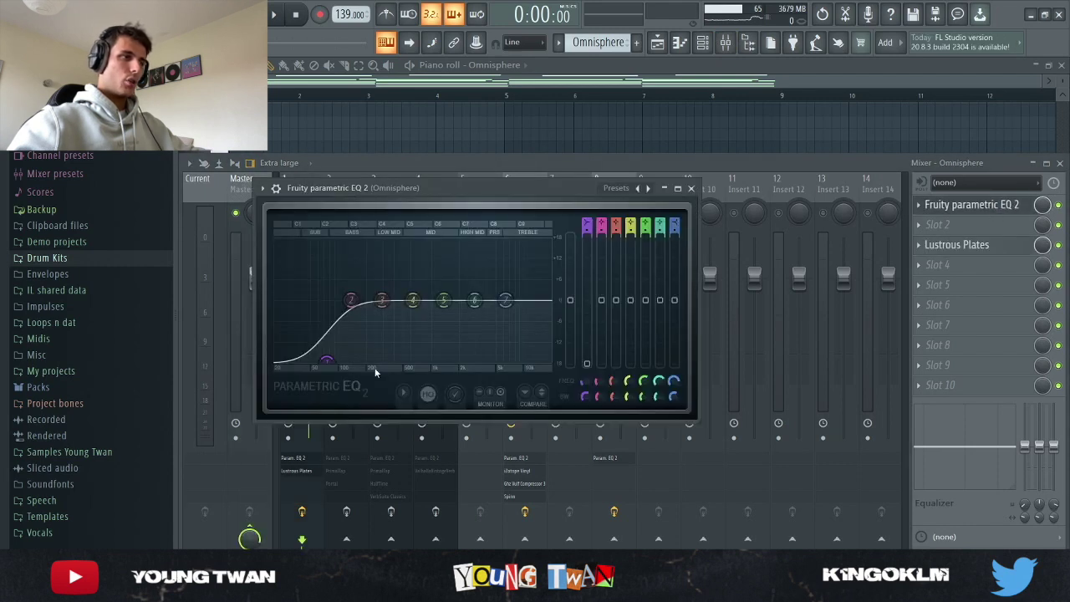
left_click(691, 188)
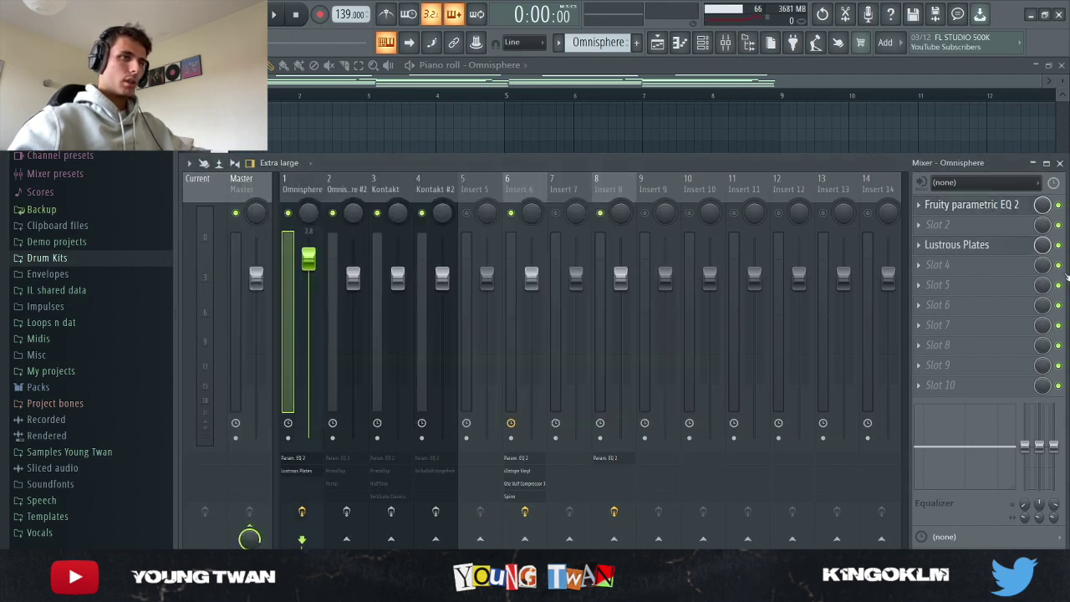
left_click(986, 244)
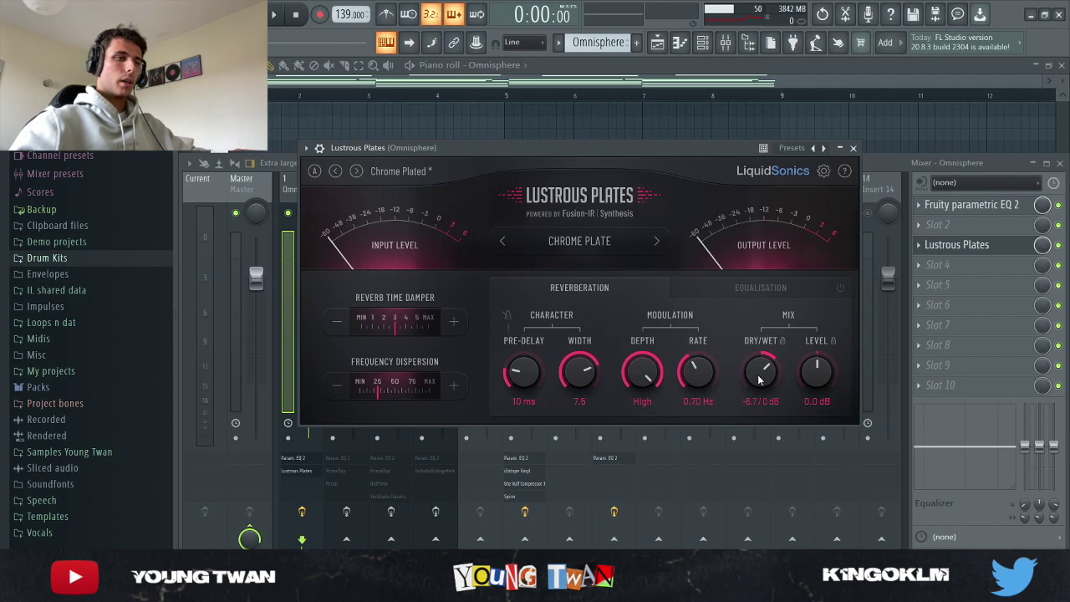
left_click(852, 147)
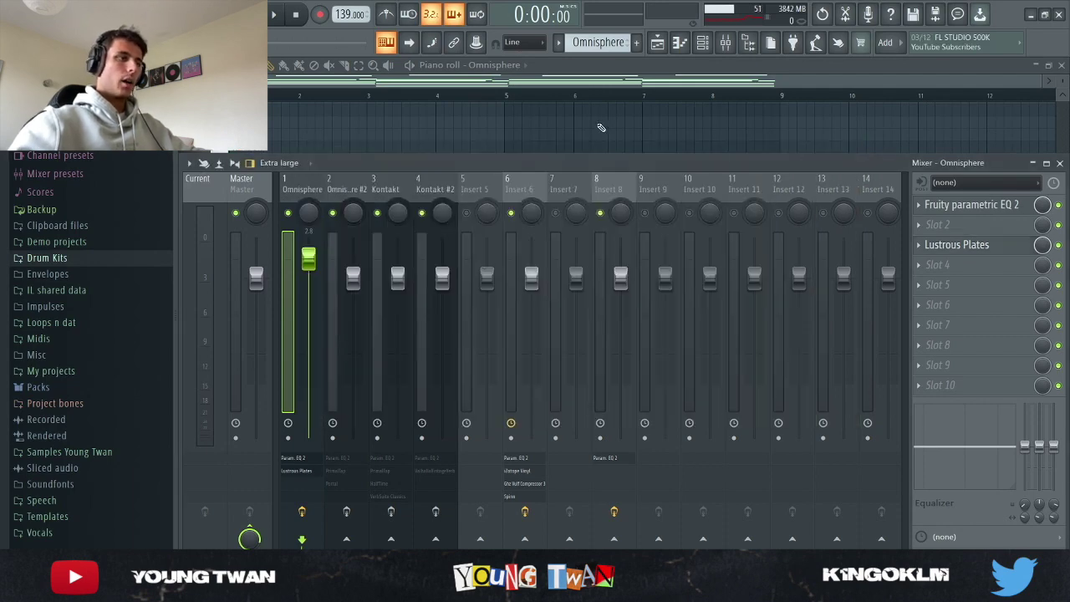
Return to the Omnisphere piano roll and play the chords through the track's effects.
left_click(599, 124)
key("space")
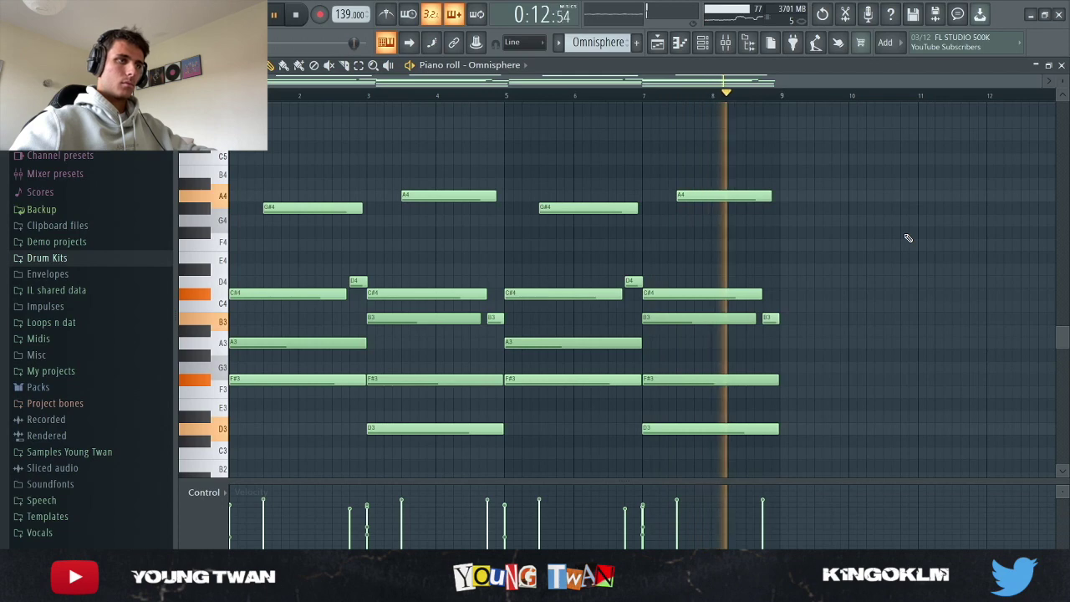
key("space")
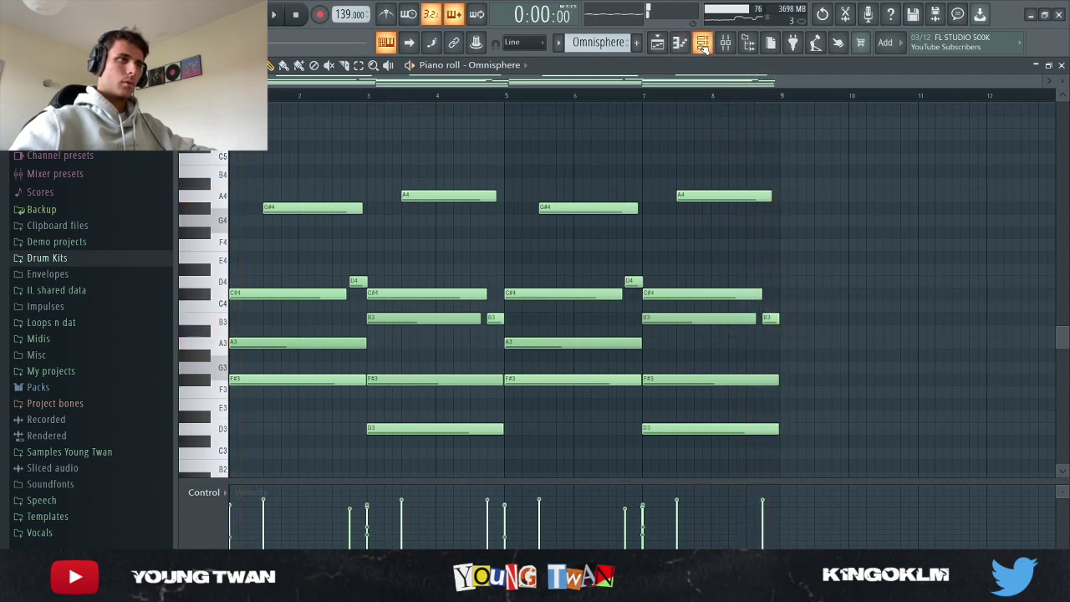
Show the Omnisphere #2 instrument to view its loaded patch, and close it again.
left_click(657, 43)
left_click(656, 43)
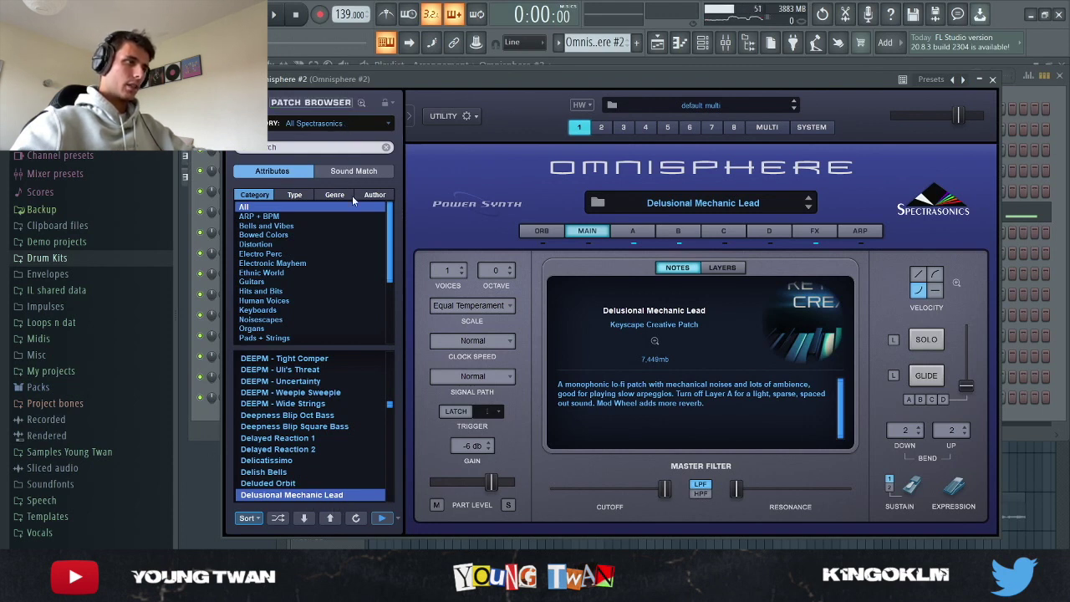
left_click(209, 422)
left_click(306, 211)
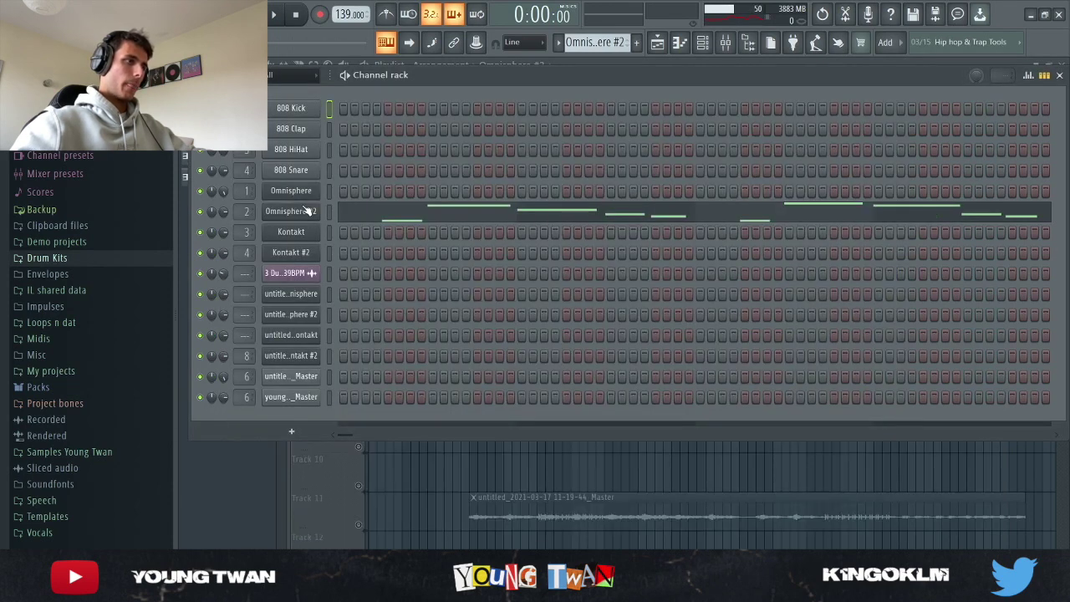
Open the Omnisphere #2 melody in the piano roll and play it without effects.
left_click(367, 216)
left_click(702, 42)
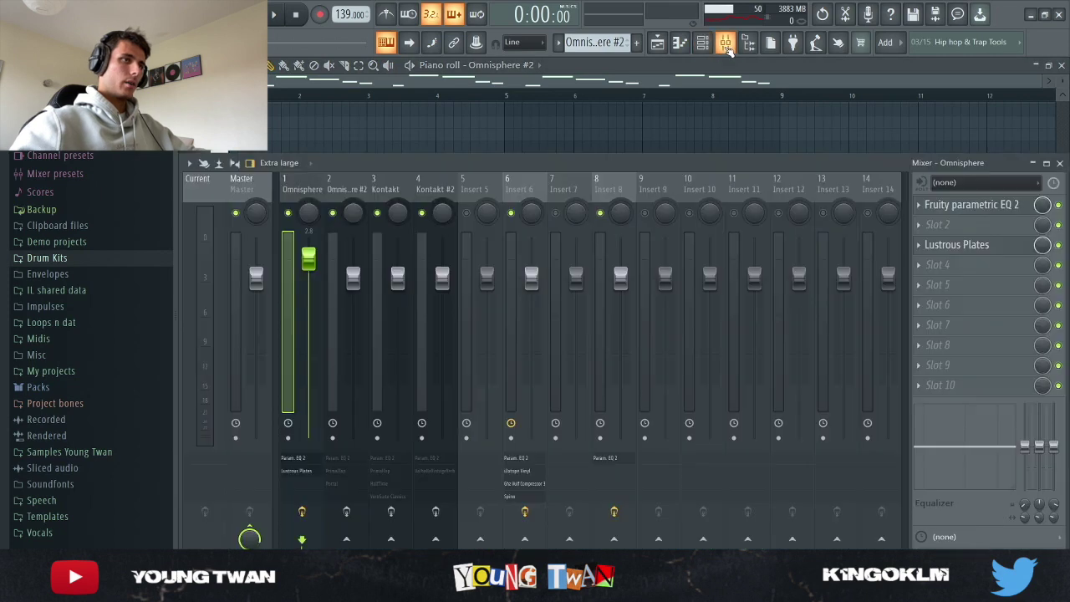
left_click(702, 42)
scroll(563, 172, "up", 6)
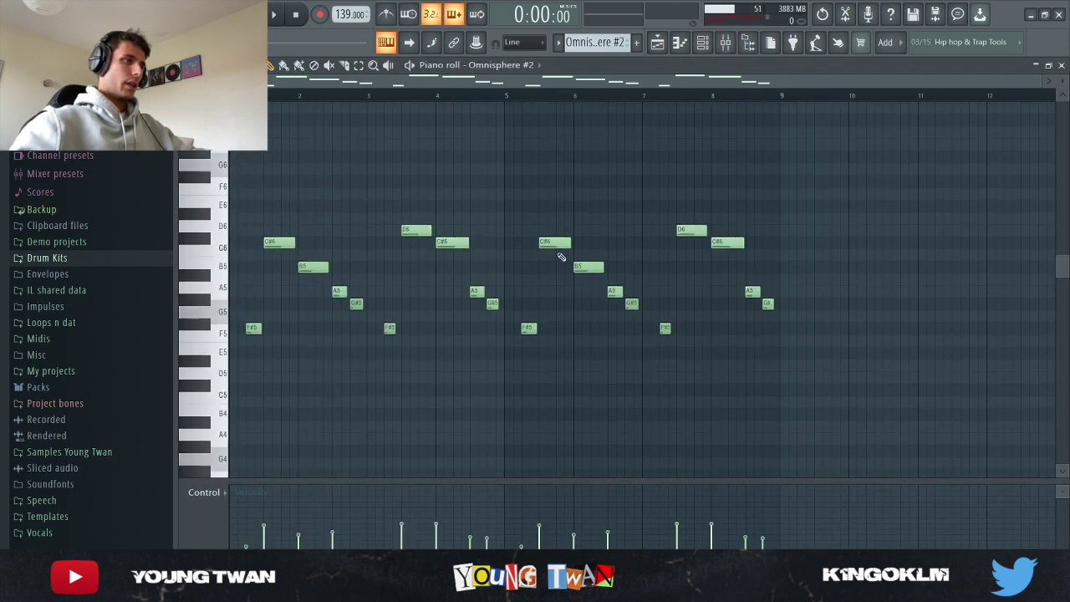
scroll(458, 287, "down", 1)
key("space")
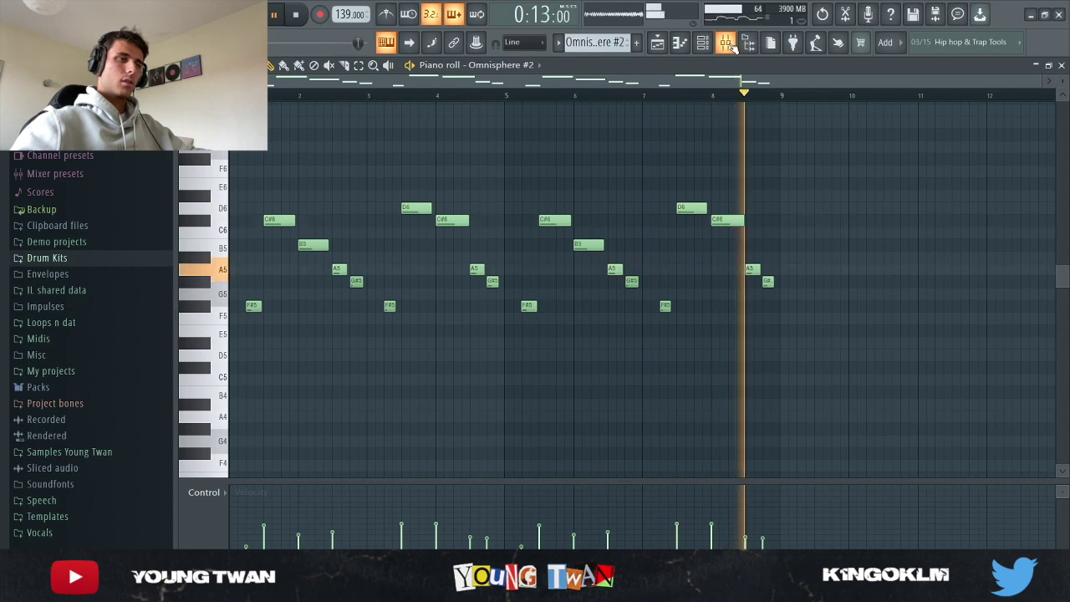
key("space")
Enable the effects on the Omnisphere #2 mixer track and select that track.
left_click(726, 43)
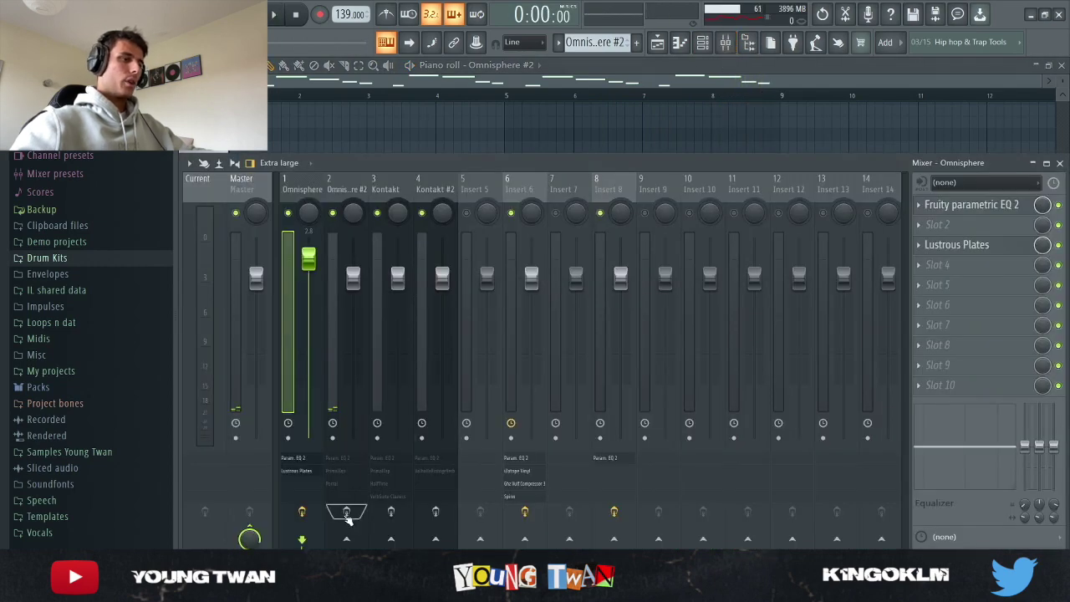
left_click(356, 192)
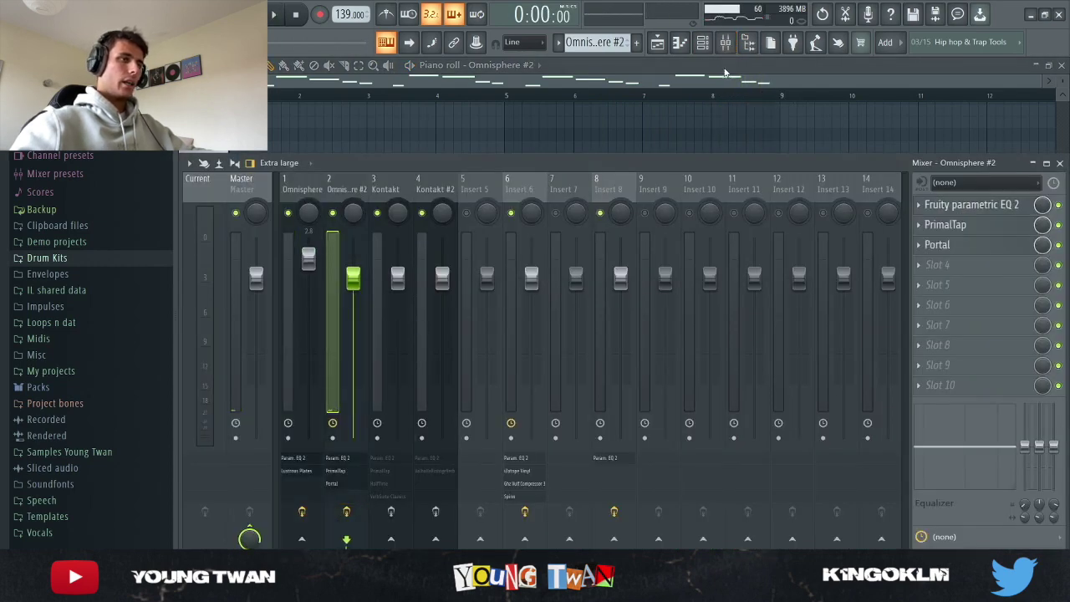
left_click(703, 43)
left_click(701, 46)
Examine the Fruity parametric EQ 2 and PrimalTap settings on the Omnisphere #2 track.
left_click(959, 206)
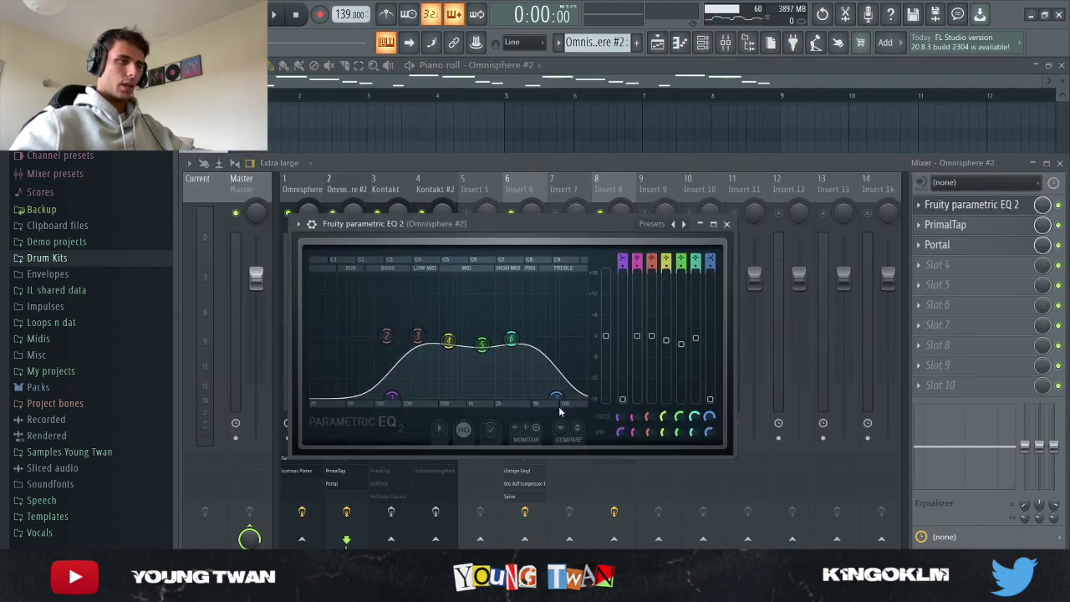
left_click(726, 223)
left_click(965, 226)
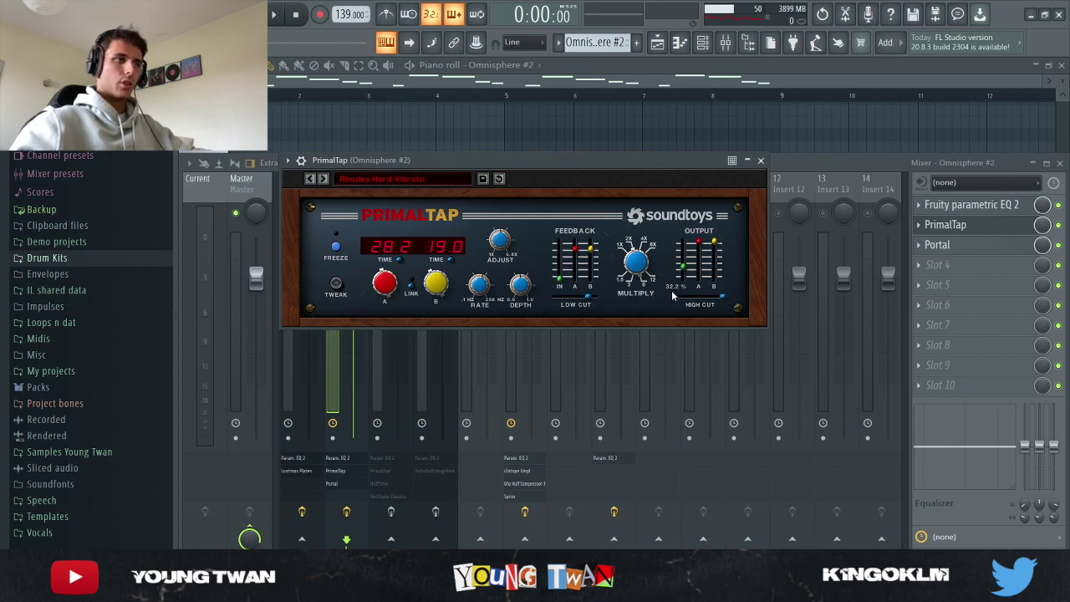
left_click(760, 160)
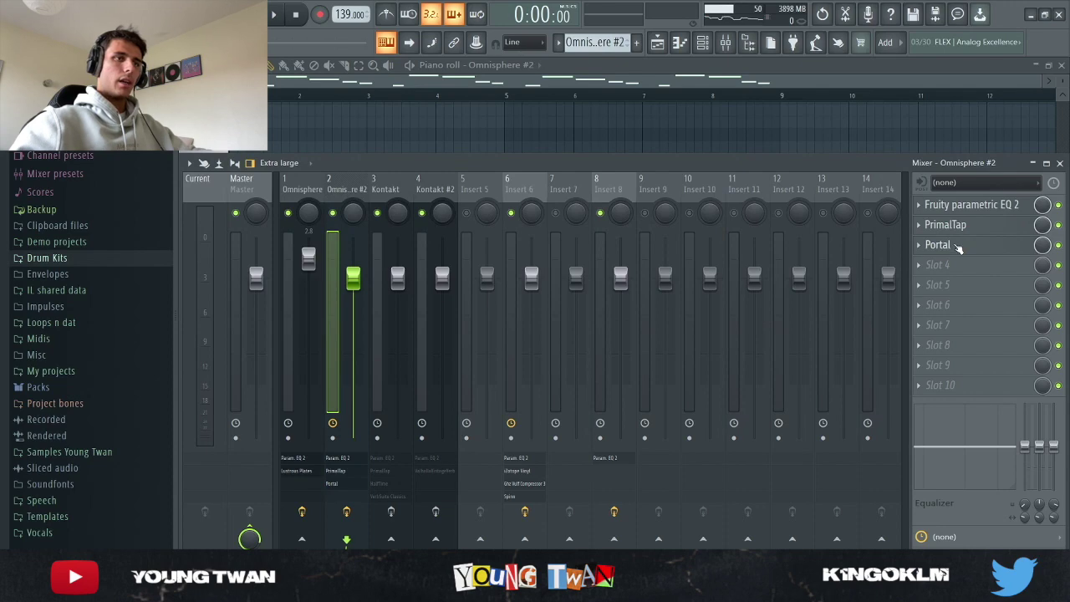
Examine the Portal settings on the Omnisphere #2 track and play the melody with its effects.
left_click(959, 249)
left_click_drag(750, 84, 771, 91)
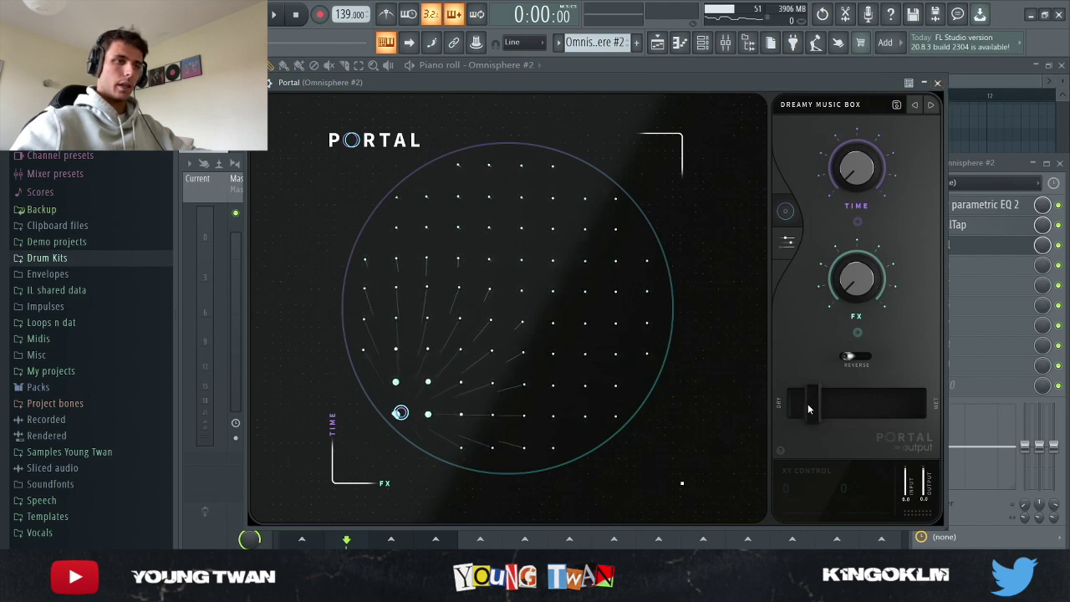
left_click(938, 83)
left_click(501, 139)
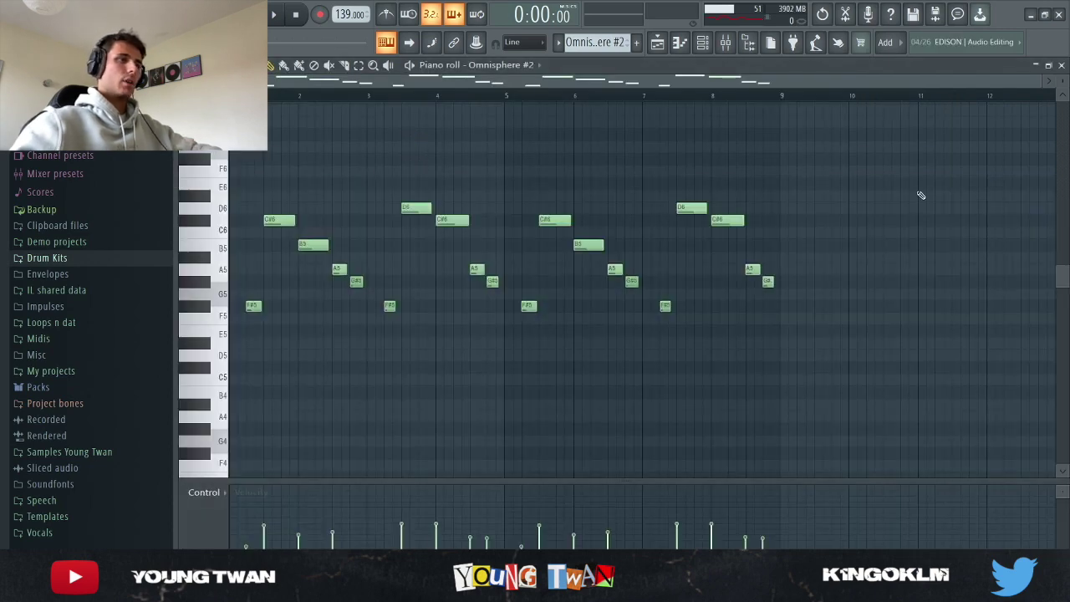
key("space")
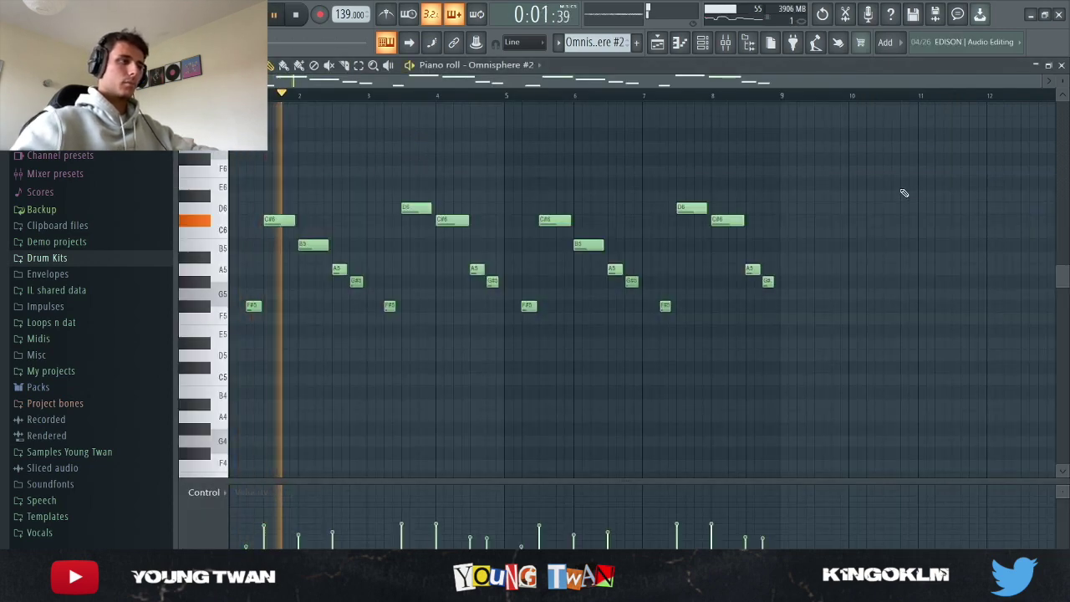
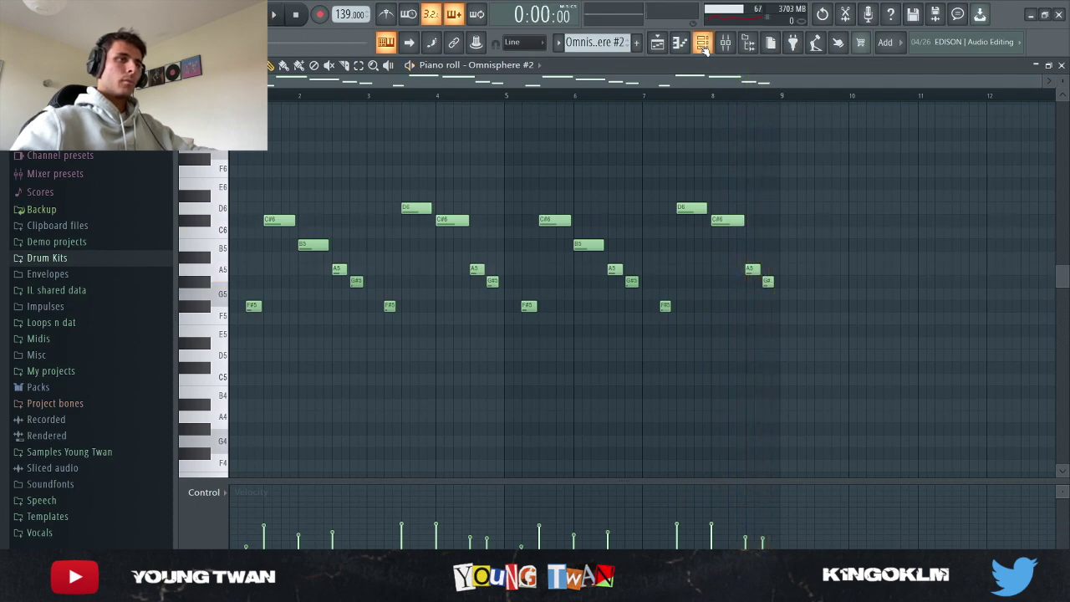
Open the first Kontakt channel's instrument and look over its patch name and North 7 Vintage Keys controls.
left_click(702, 42)
scroll(635, 43, "down", 1)
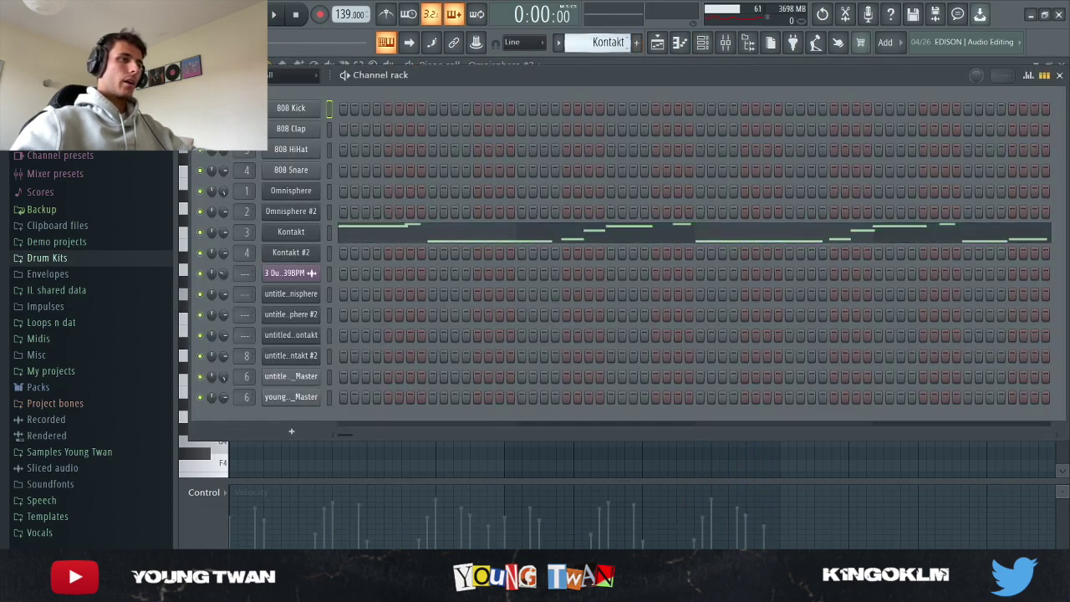
left_click(529, 242)
scroll(827, 346, "down", 2)
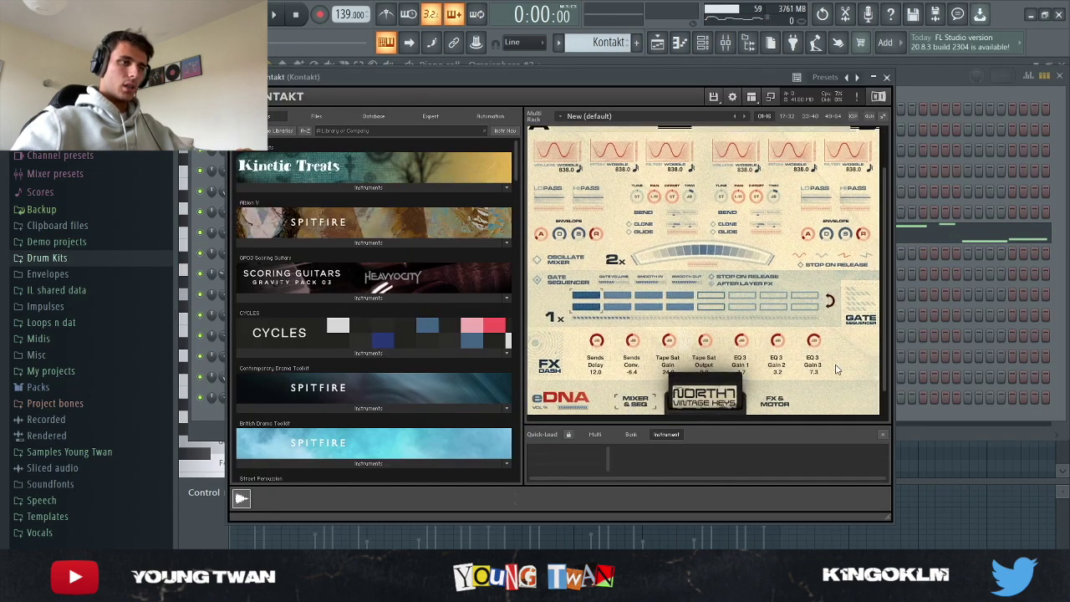
scroll(709, 403, "down", 1)
scroll(844, 361, "up", 2)
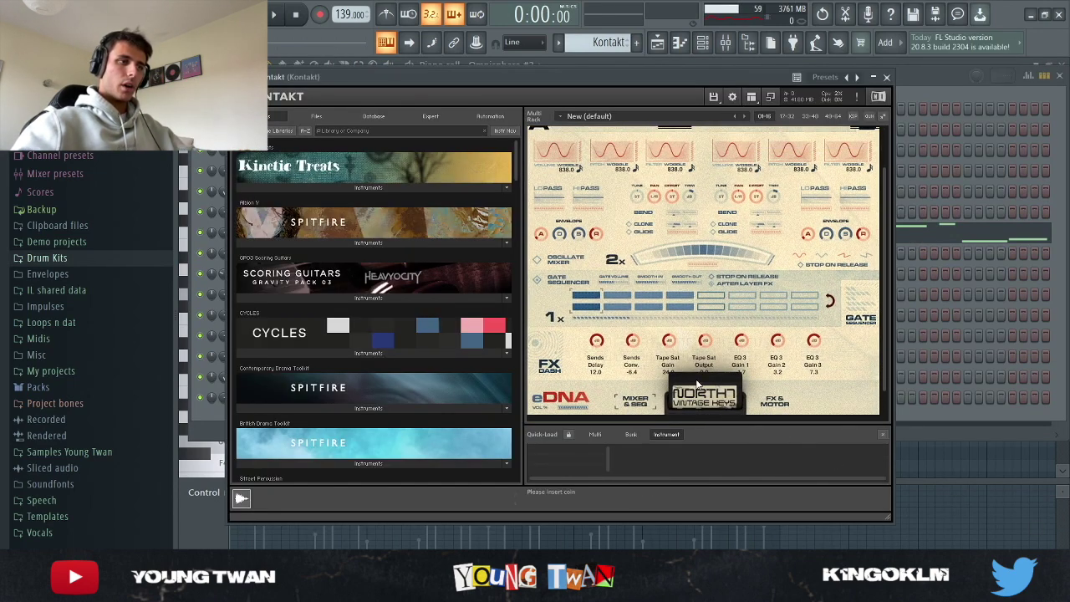
scroll(844, 362, "up", 2)
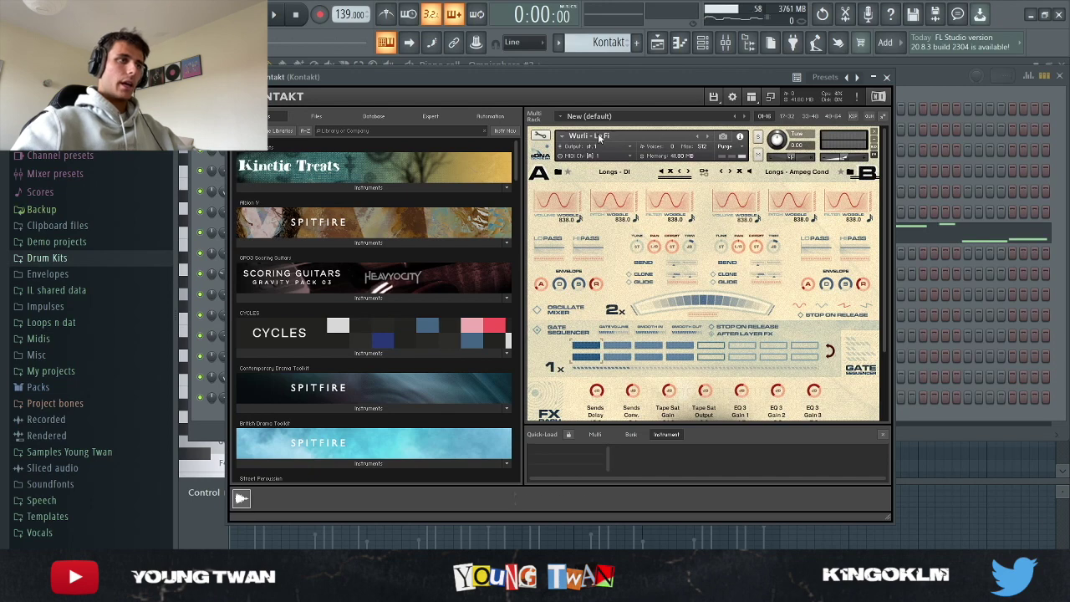
left_click(213, 421)
Open the Kontakt channel's melody in the piano roll and play it without effects.
left_click(379, 234)
scroll(518, 289, "down", 2)
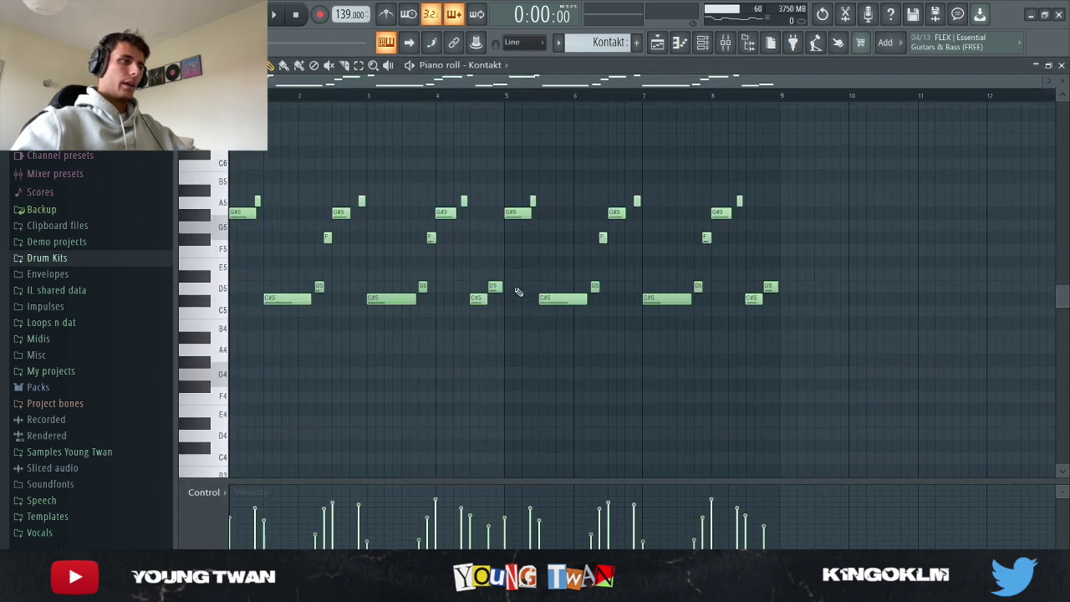
scroll(369, 297, "up", 1)
key("space")
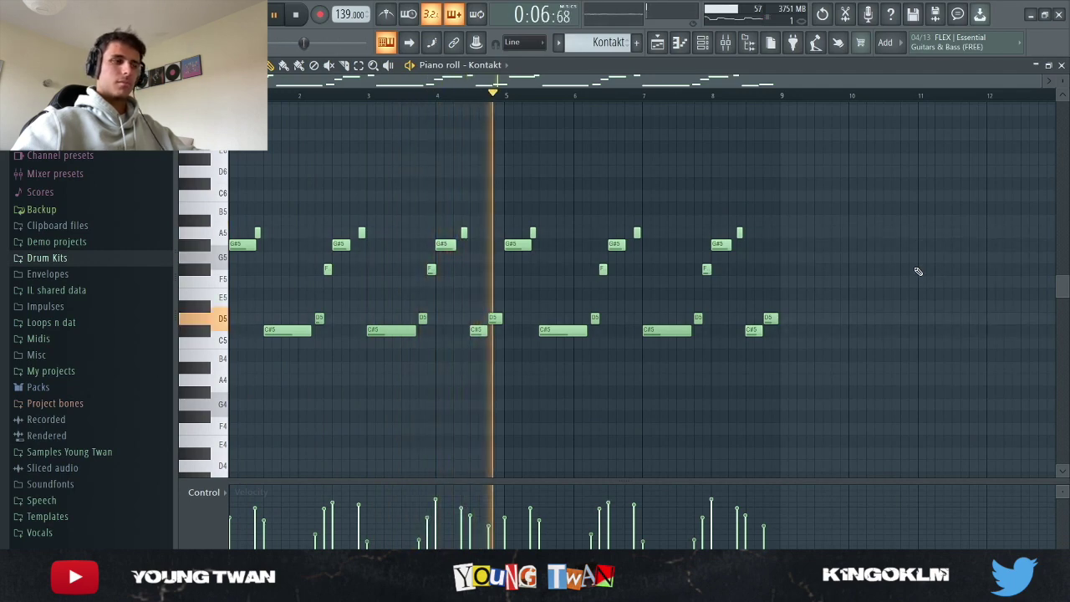
key("space")
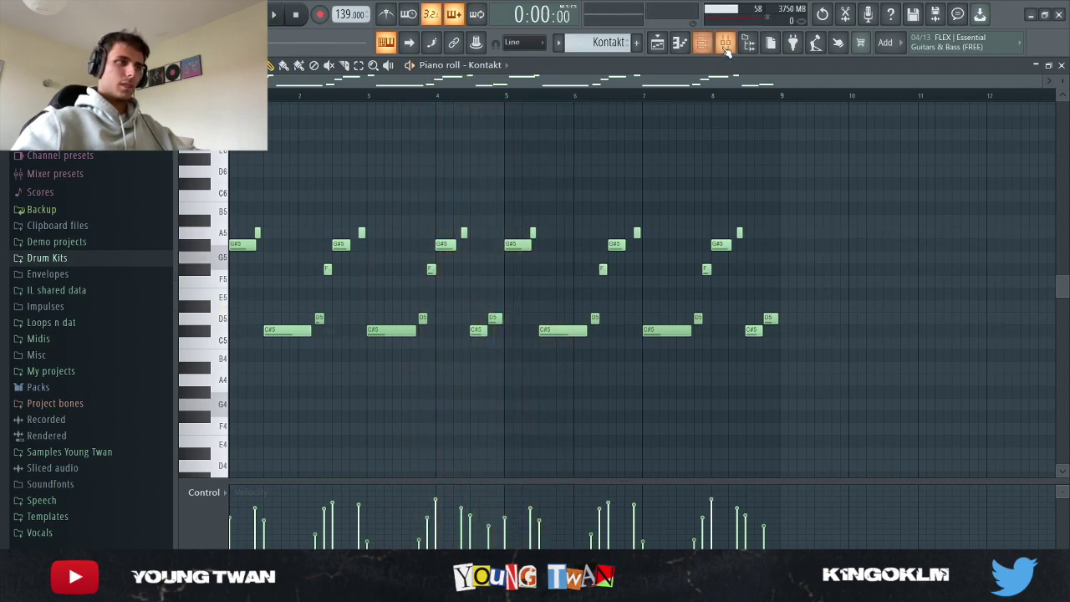
Examine the Fruity parametric EQ 2 and PrimalTap settings on the Kontakt mixer track.
key("F9")
left_click(376, 188)
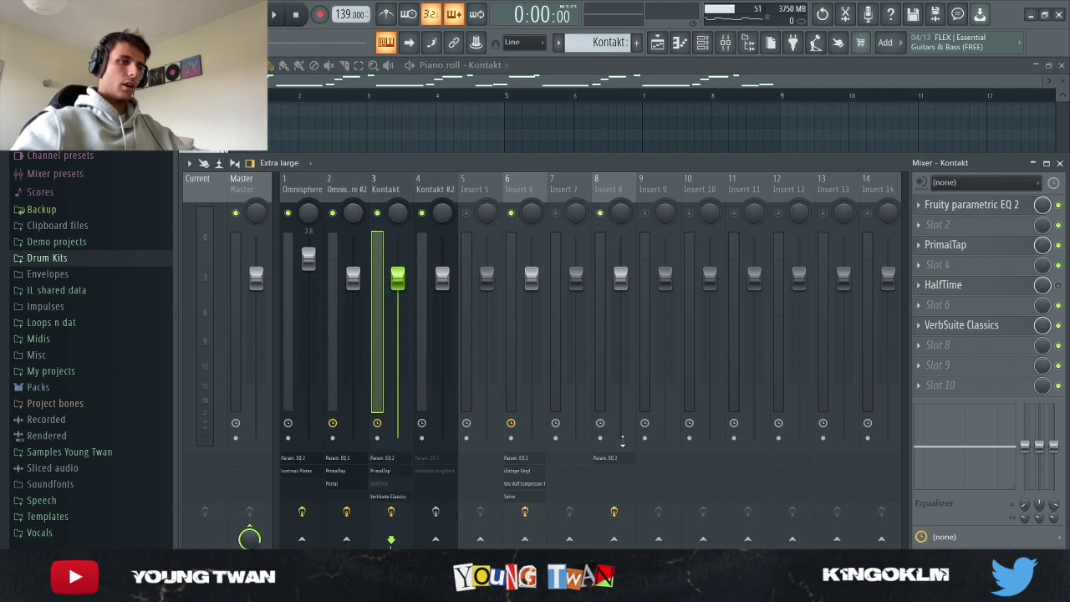
left_click(984, 207)
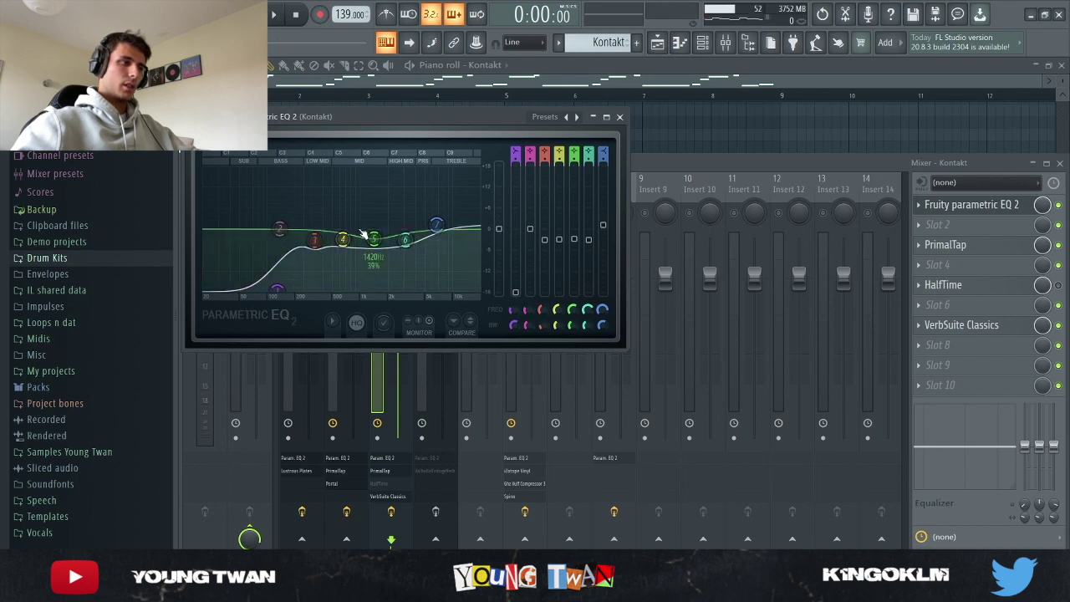
left_click(619, 116)
left_click(949, 246)
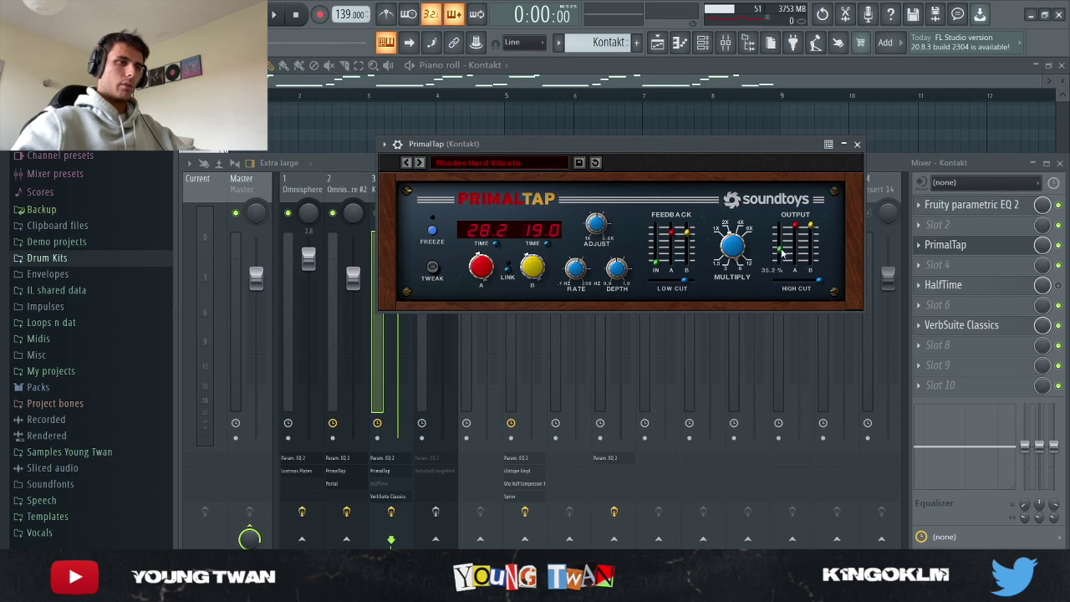
left_click(857, 143)
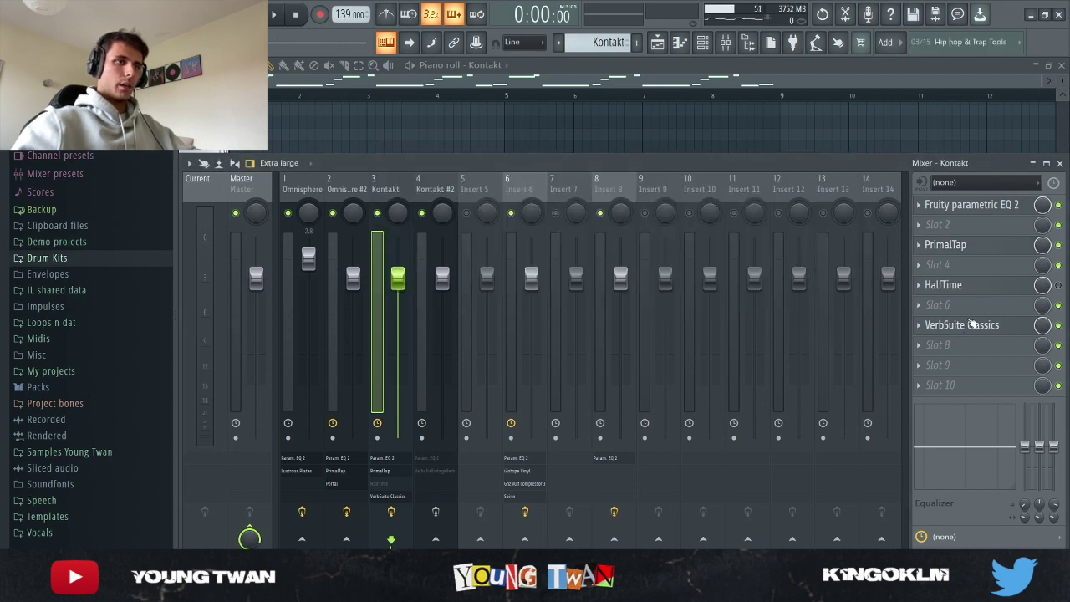
Check the HalfTime slot and examine the VerbSuite Classics reverb settings on the Kontakt mixer track.
left_click(965, 286)
left_click(965, 286)
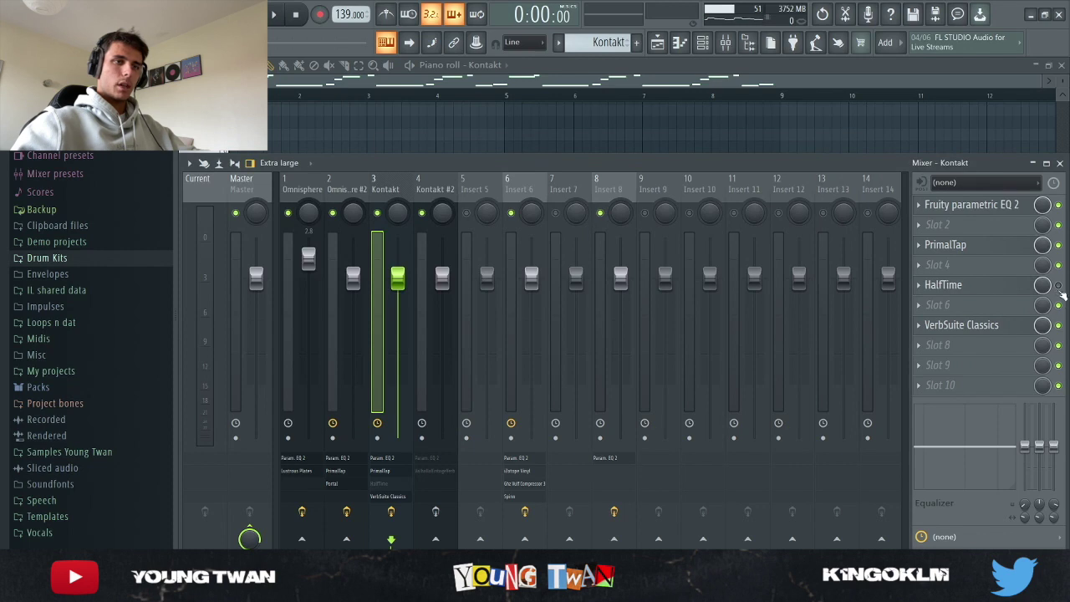
left_click(963, 326)
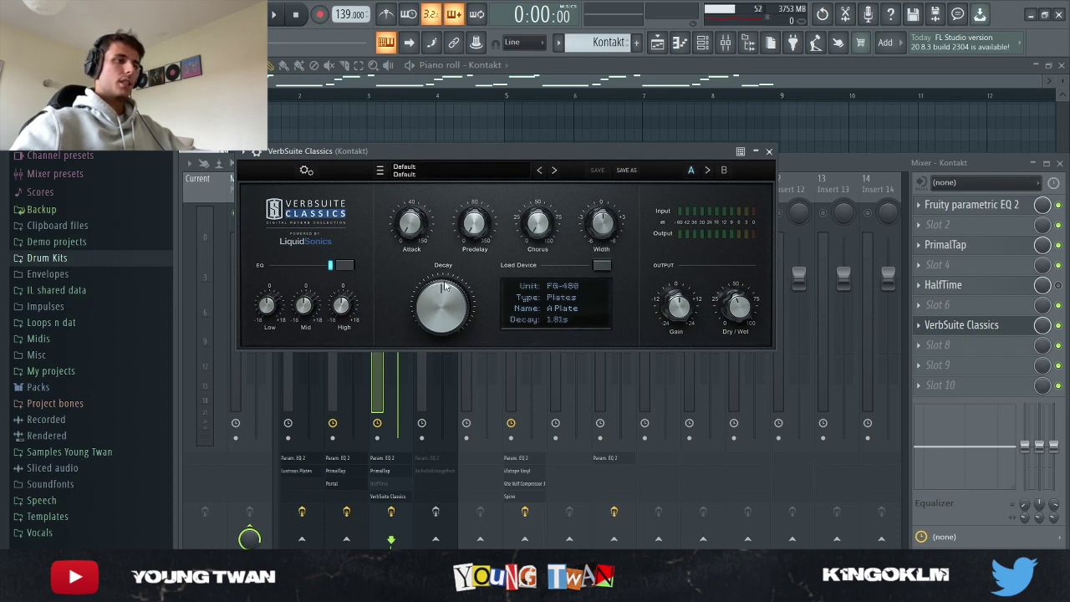
left_click(769, 151)
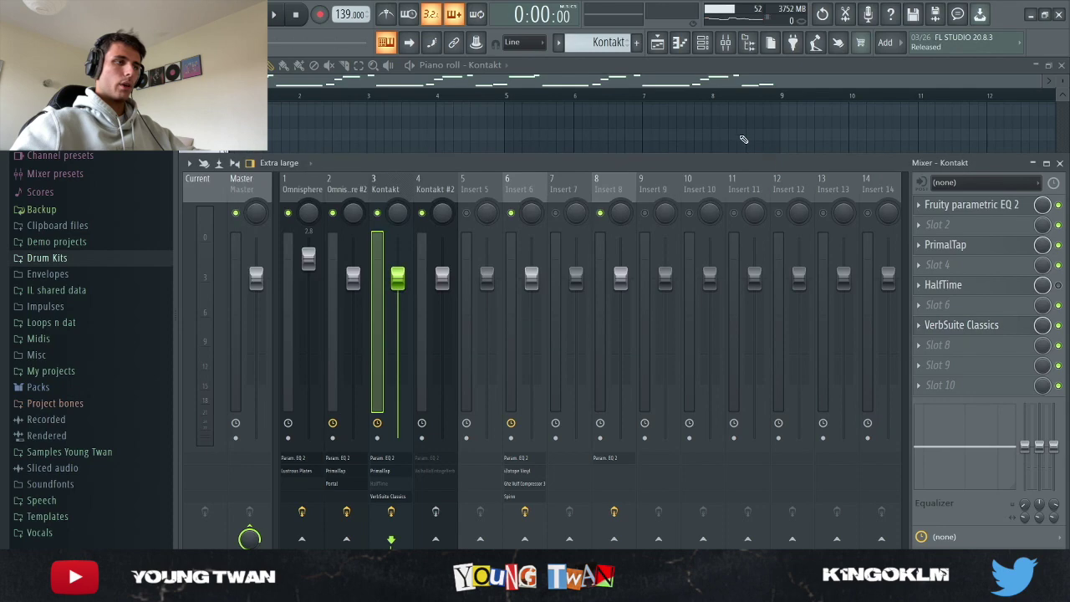
Play the Kontakt melody in the piano roll with its mixer effects, then stop playback.
left_click(819, 135)
key("space")
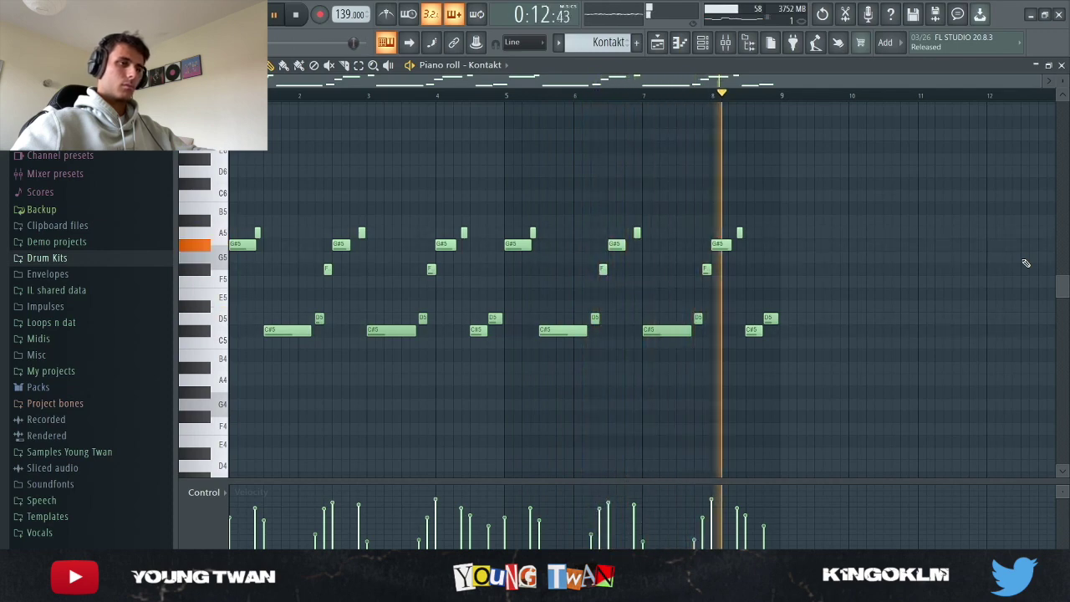
key("space")
Toggle the Kontakt mixer track's effects off and back on, and replay the channel's melody to compare.
left_click(702, 42)
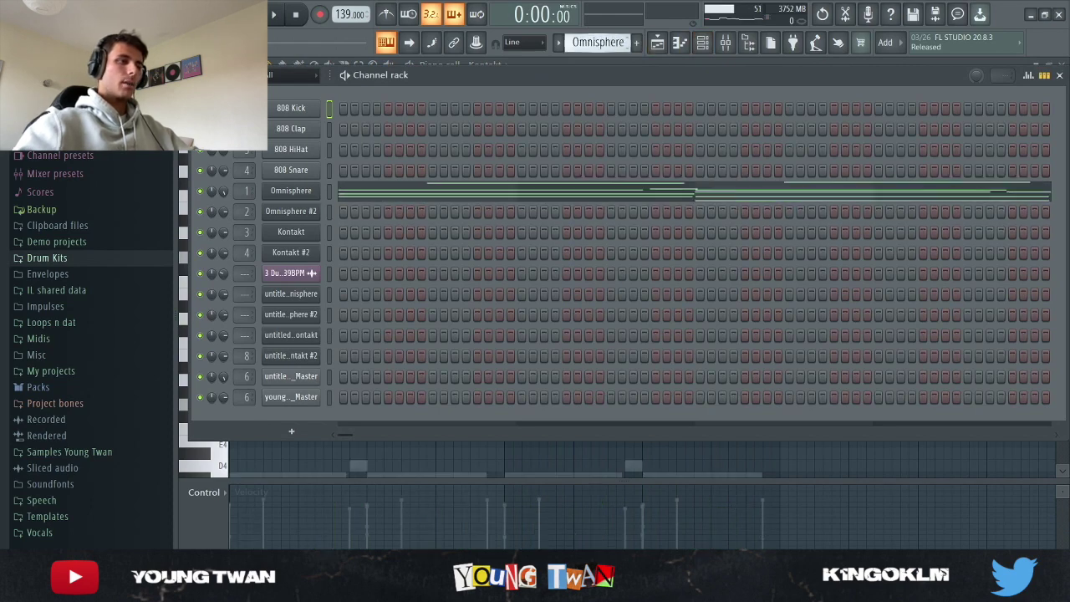
scroll(598, 42, "down", 3)
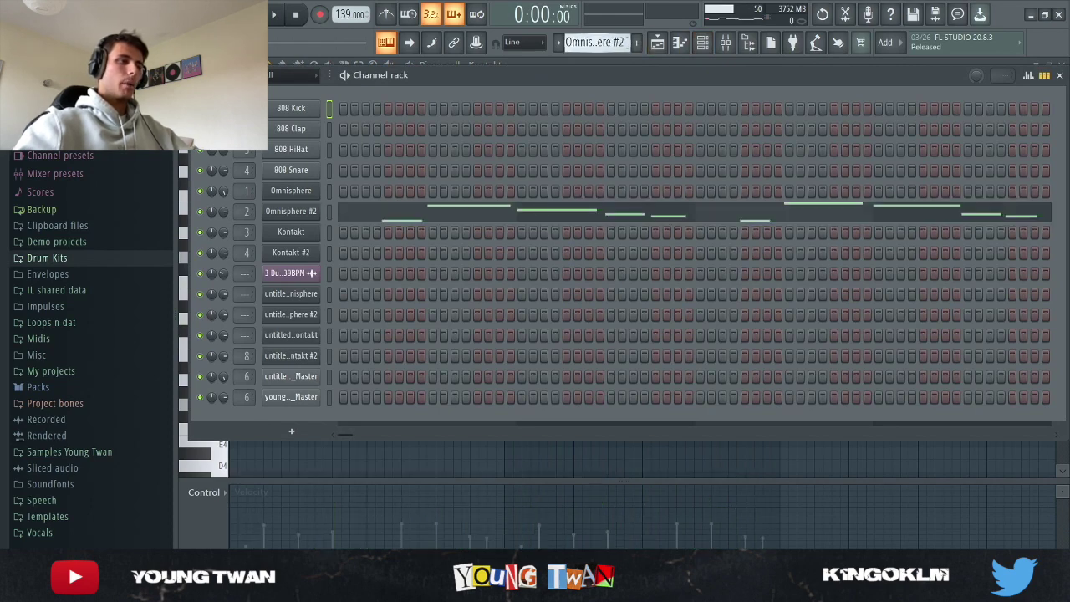
left_click(725, 43)
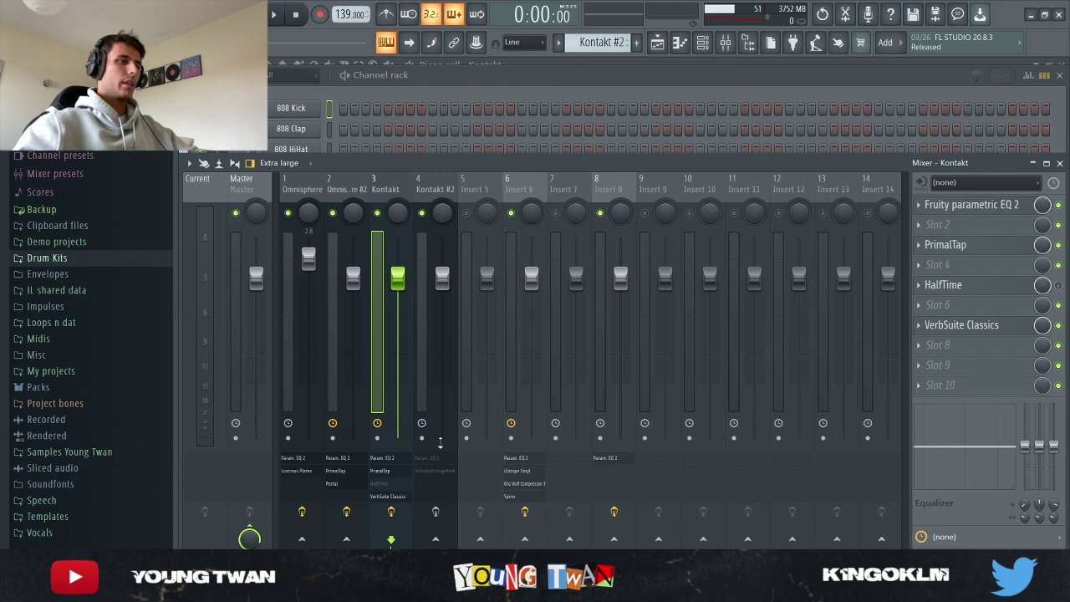
left_click(398, 517)
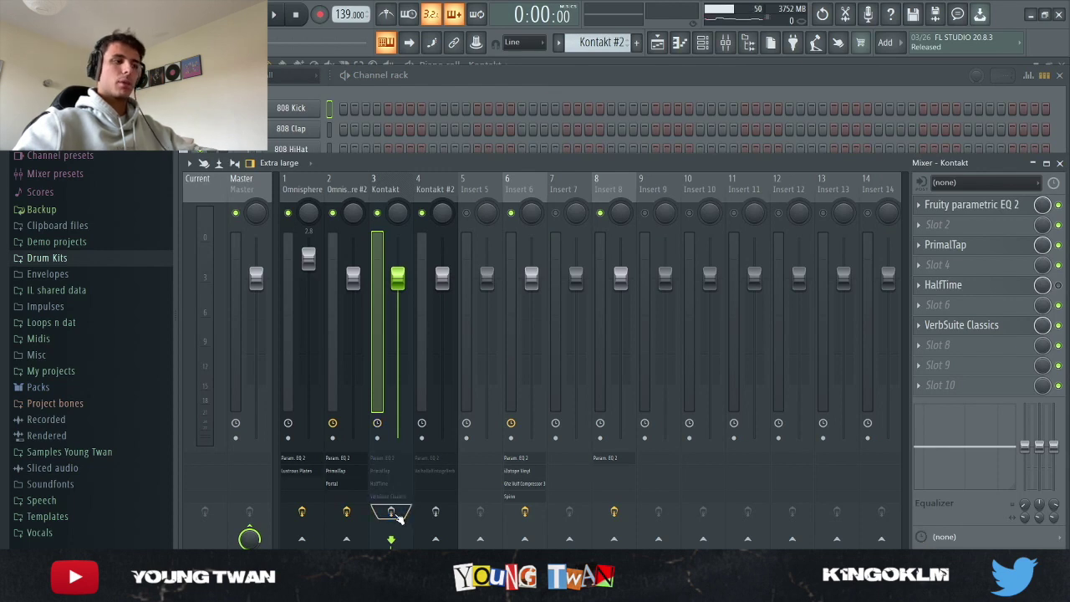
key("Up")
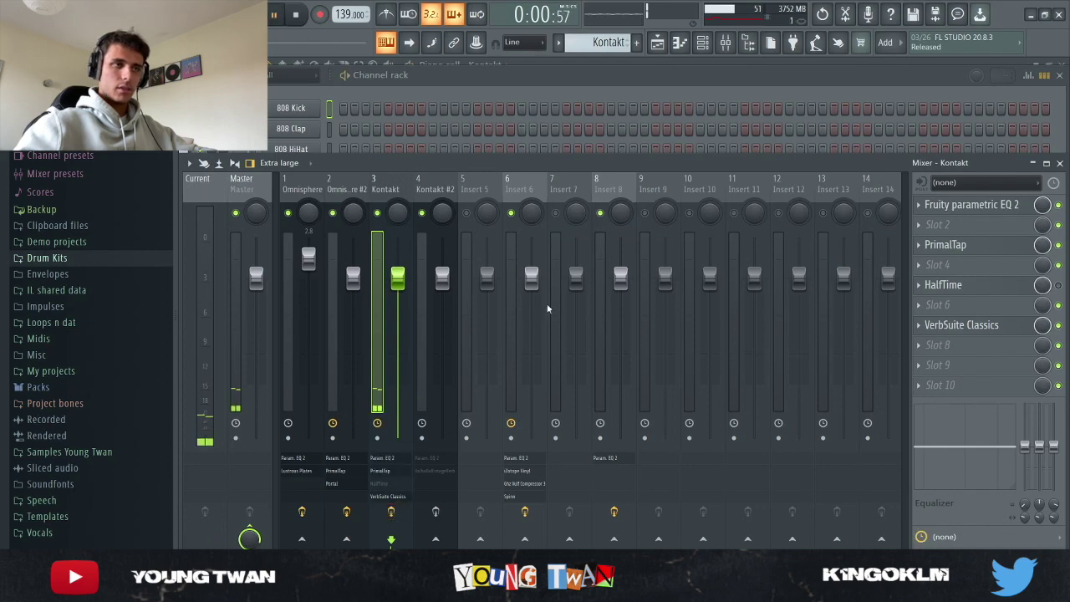
left_click(544, 69)
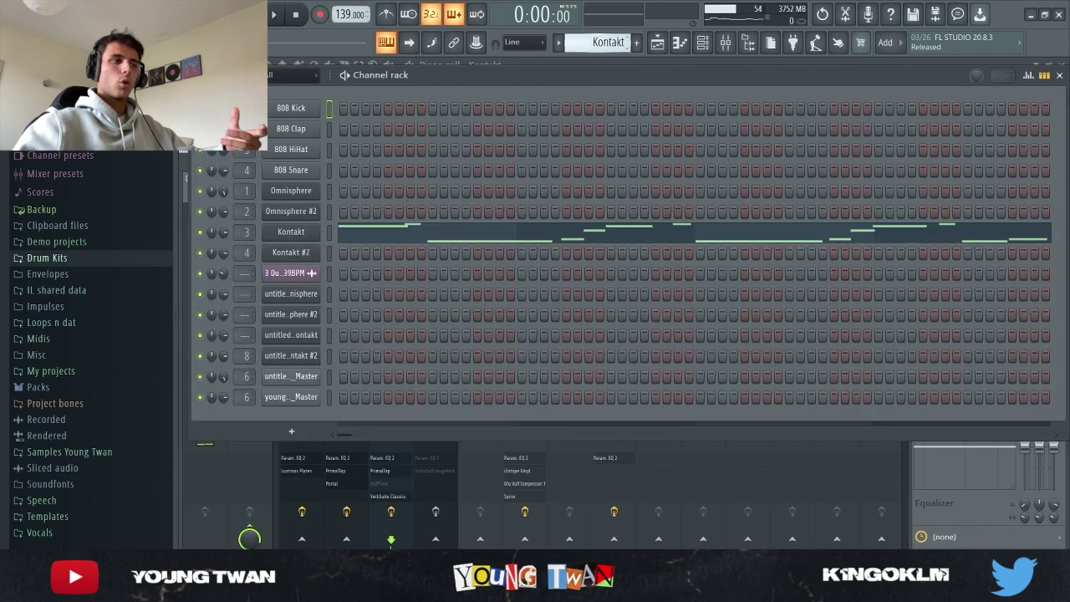
Open the Kontakt #2 channel's instrument and look over its patch name and Jade Ethnic Orchestra controls.
scroll(613, 45, "down", 1)
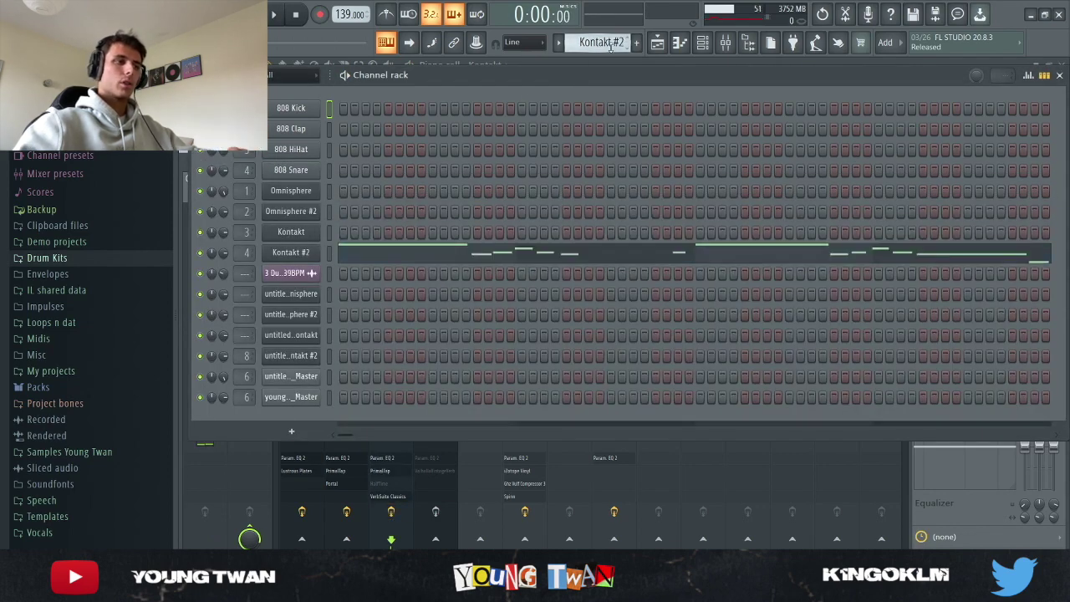
left_click(291, 252)
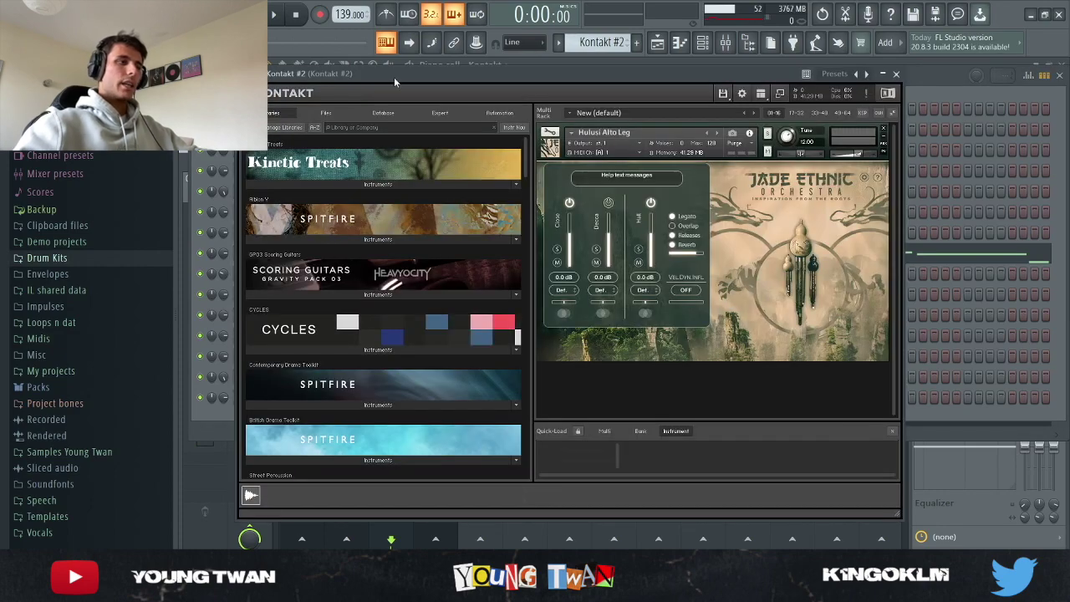
left_click_drag(393, 77, 465, 76)
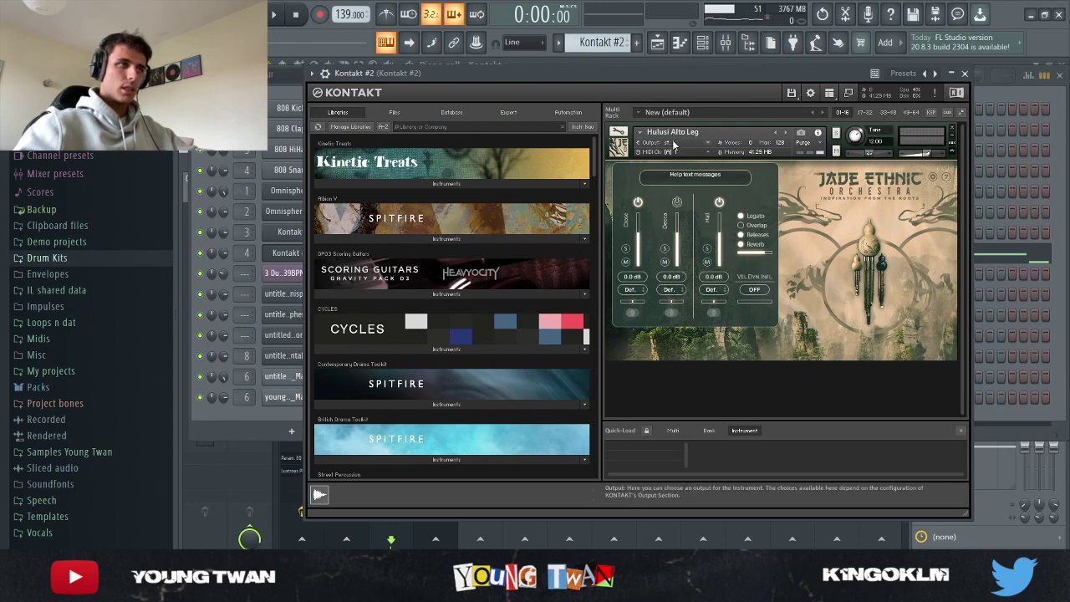
left_click(287, 254)
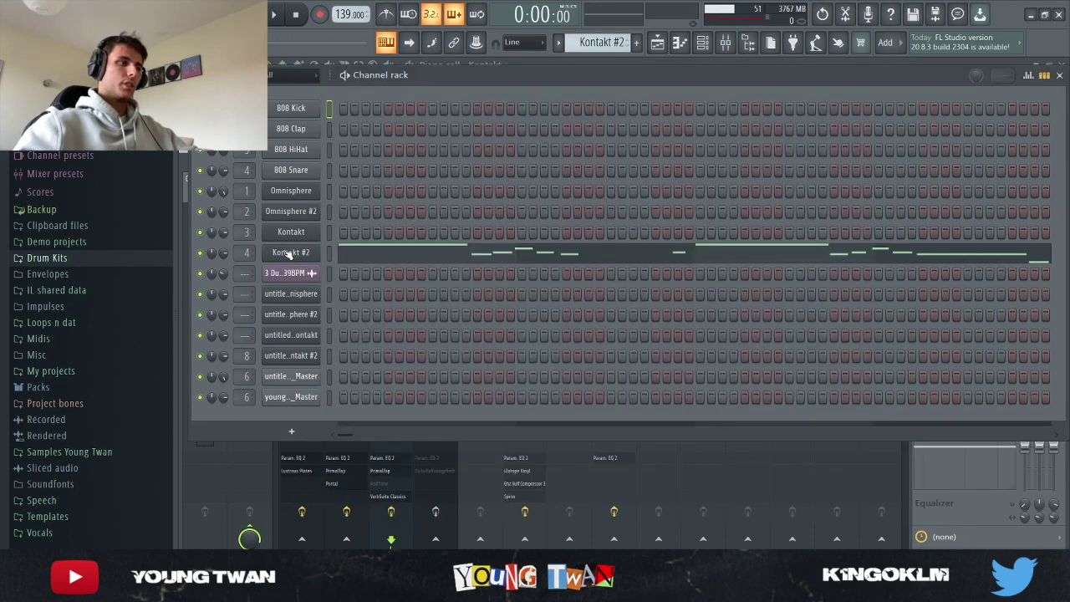
Open the Kontakt #2 melody in the piano roll and play it without effects.
left_click(357, 257)
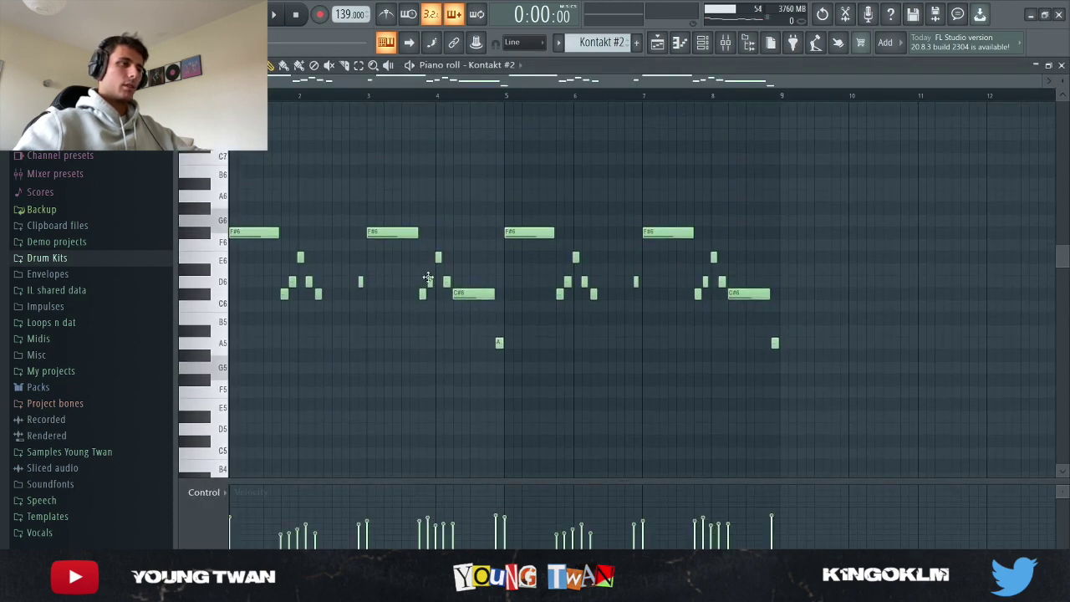
key("space")
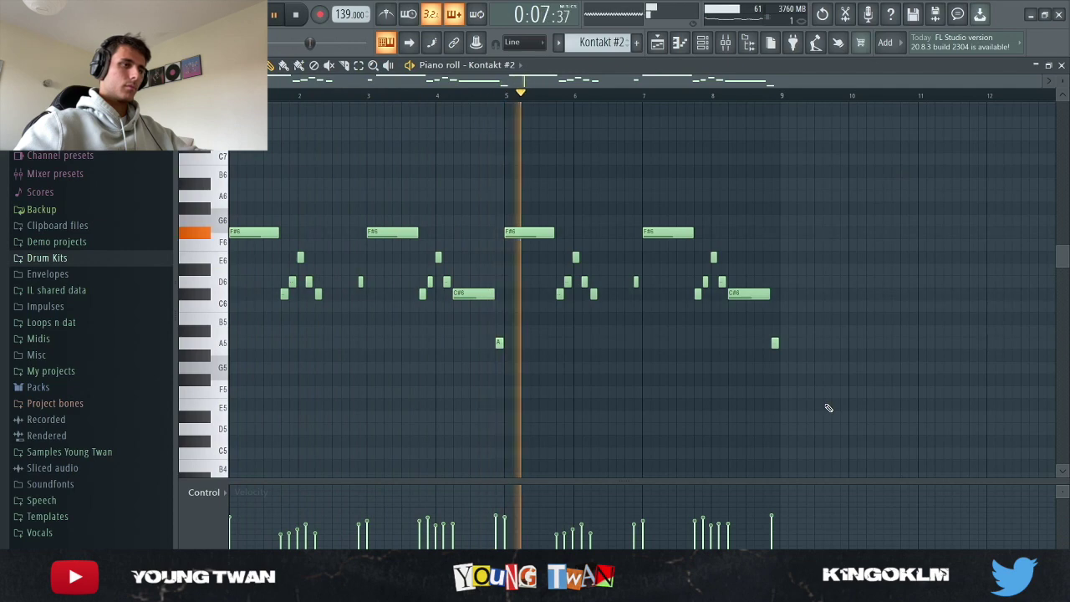
key("F9")
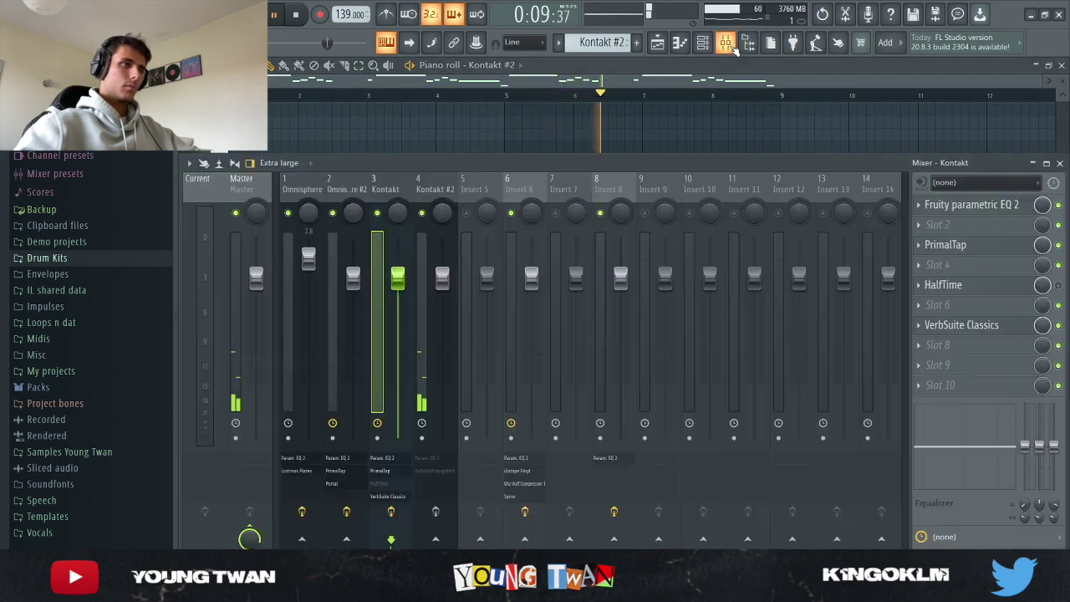
key("space")
Enable the effects on the Kontakt #2 mixer track and play its melody through them.
left_click(423, 224)
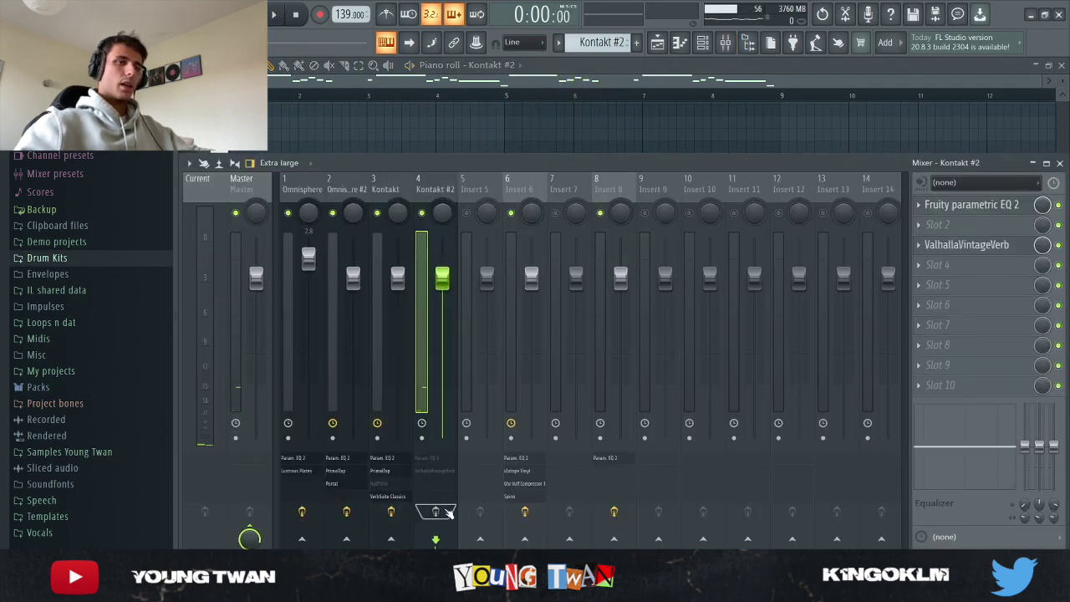
key("space")
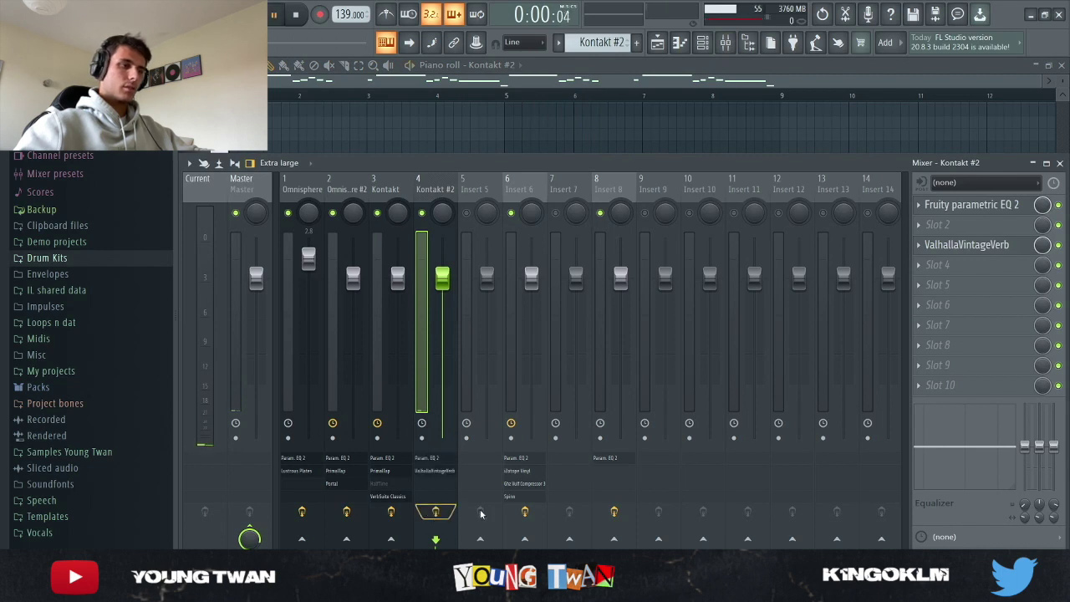
left_click(991, 206)
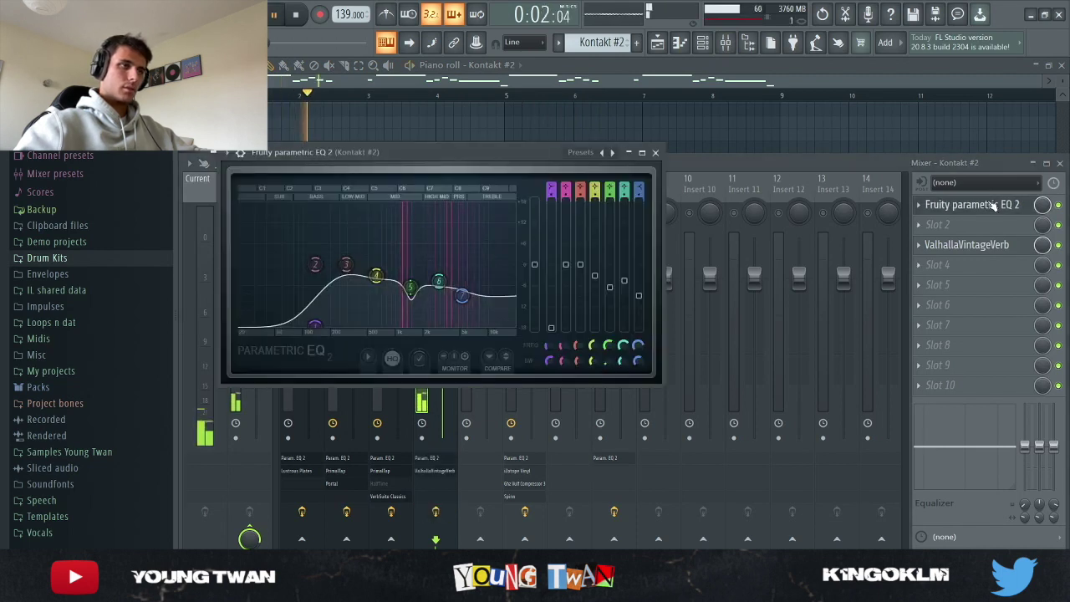
left_click(990, 206)
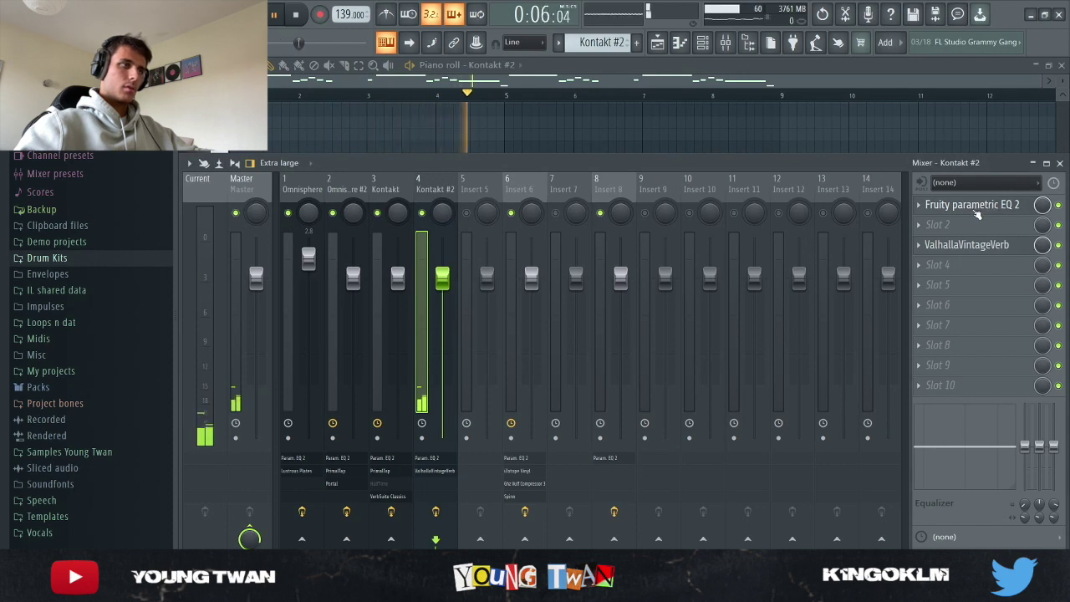
Examine the Fruity parametric EQ 2 curve and the ValhallaVintageVerb settings on the Kontakt #2 track.
left_click(976, 209)
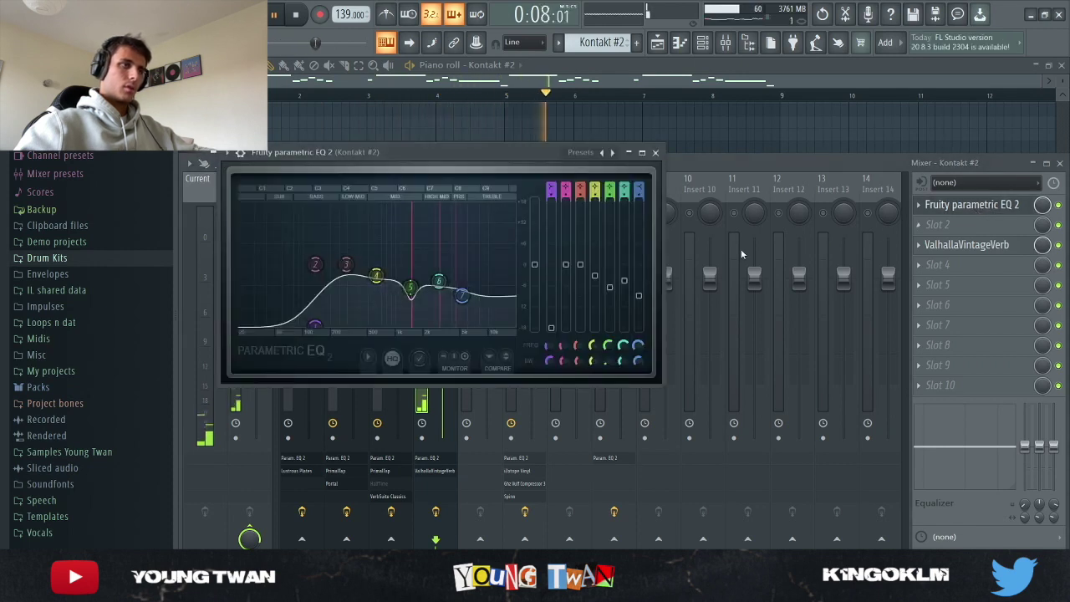
key("space")
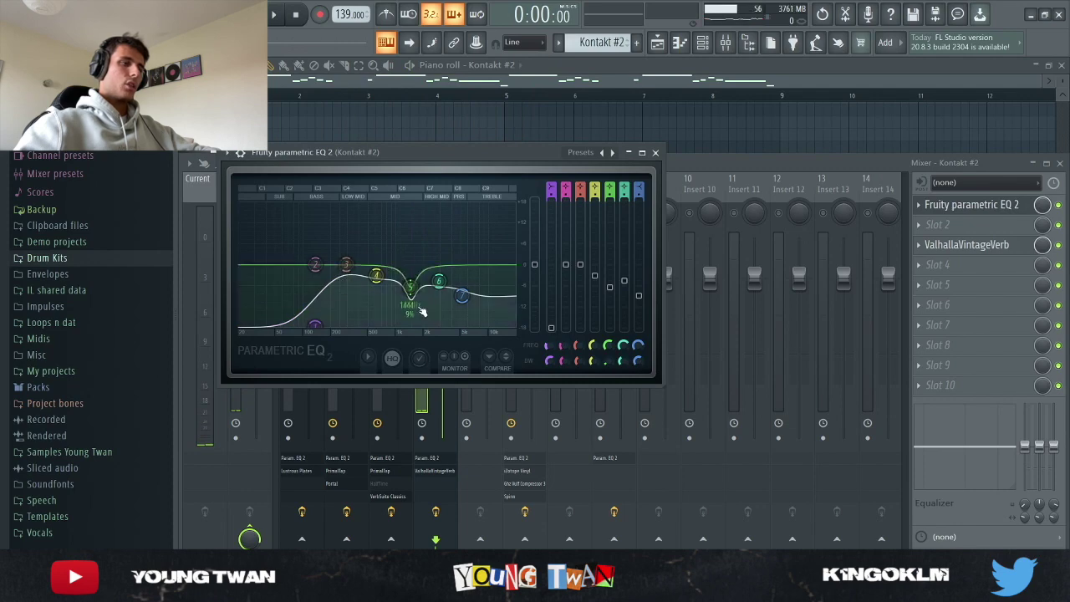
key("space")
key("space")
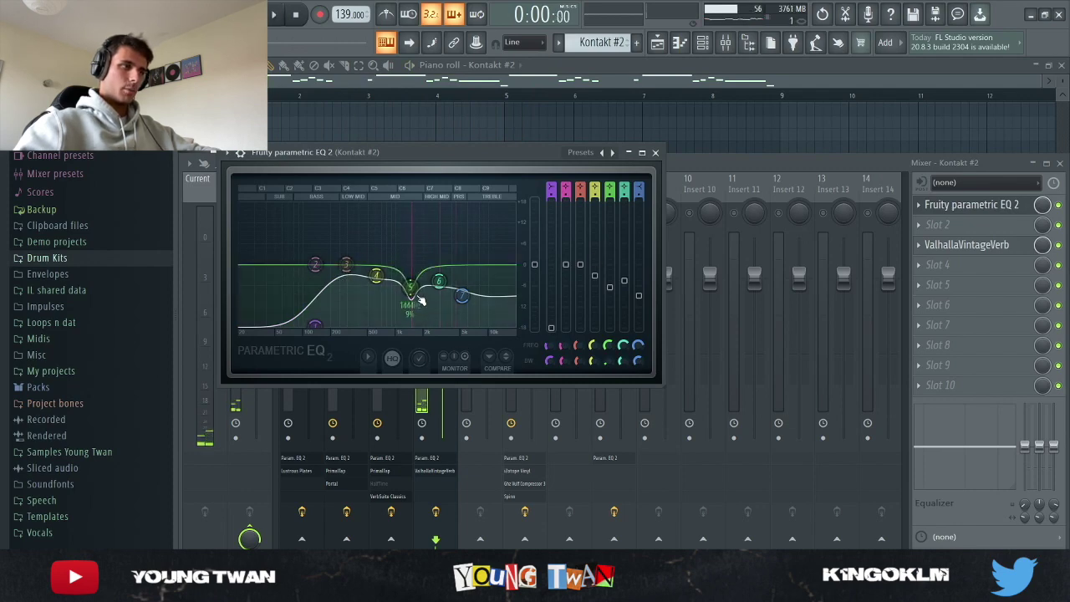
left_click(655, 152)
left_click(976, 251)
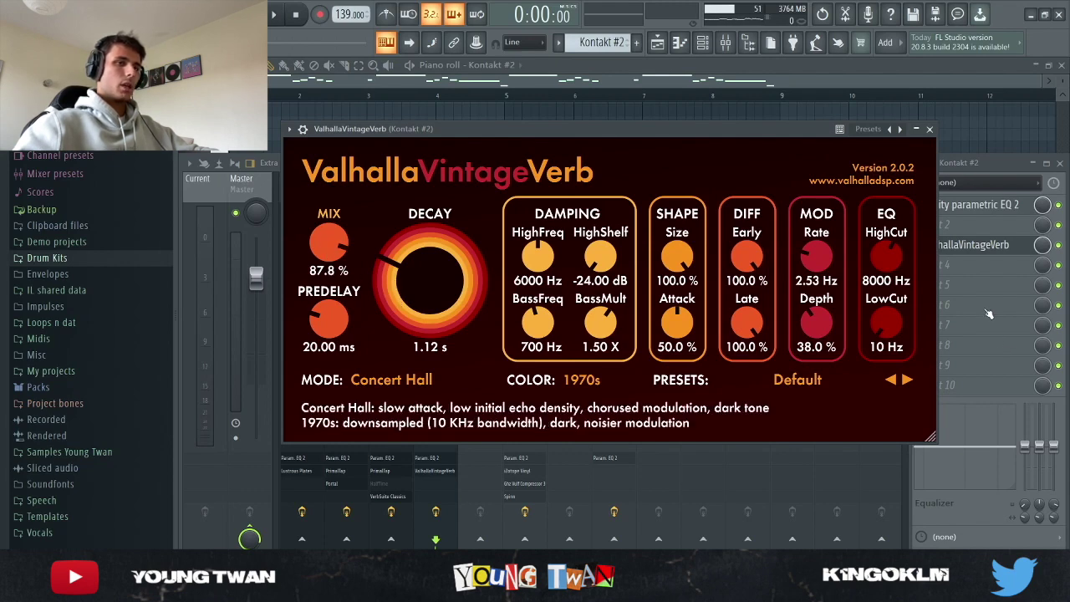
left_click(930, 132)
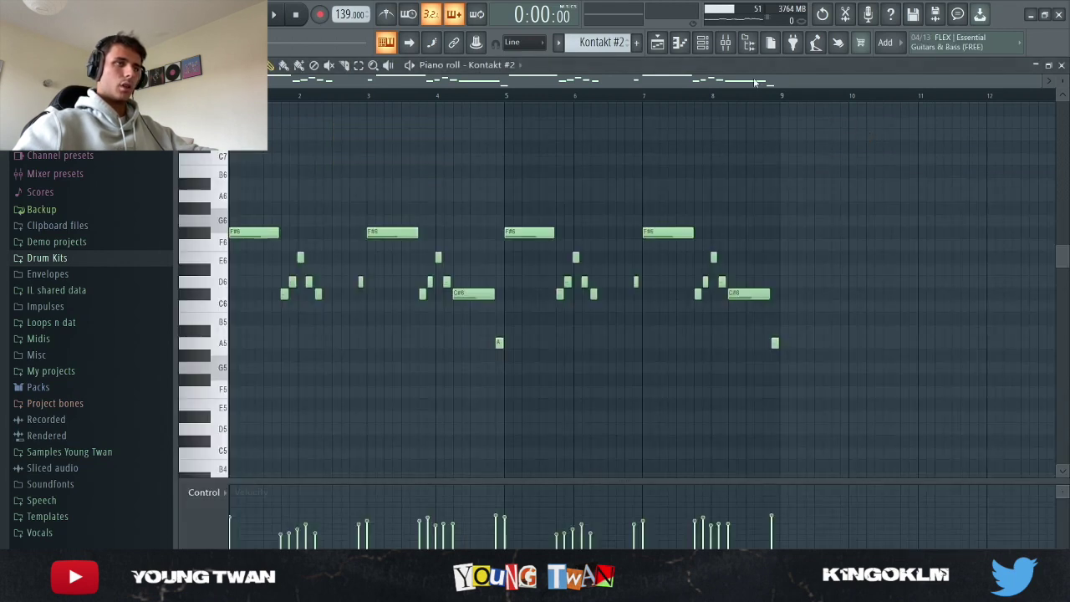
In the playlist, set the playback start at bar 13, solo Track 7 and briefly play its master clip.
key("F5")
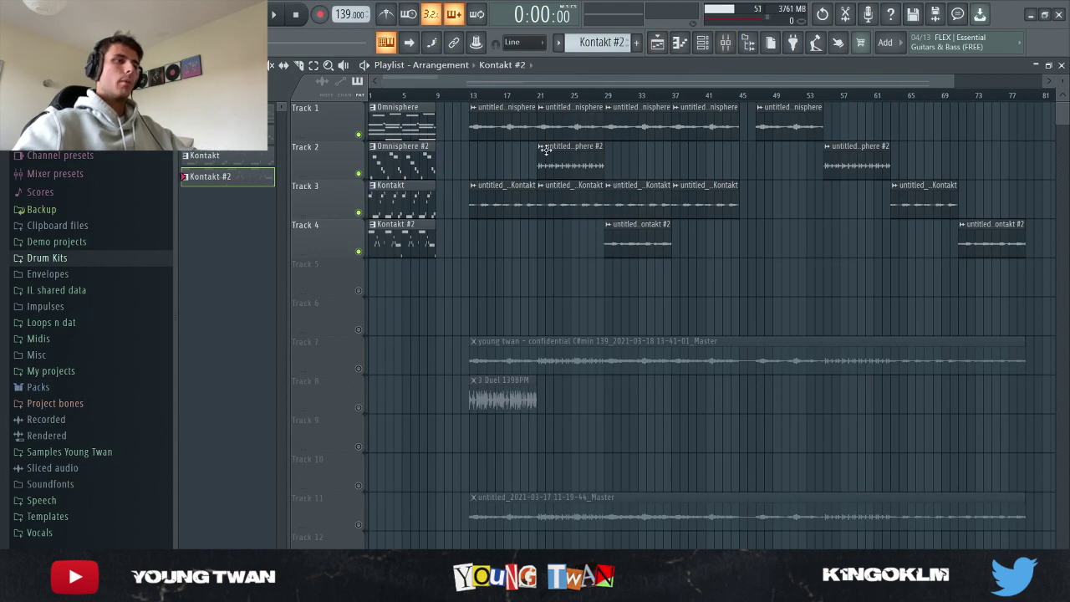
scroll(486, 115, "down", 3)
scroll(468, 107, "up", 2)
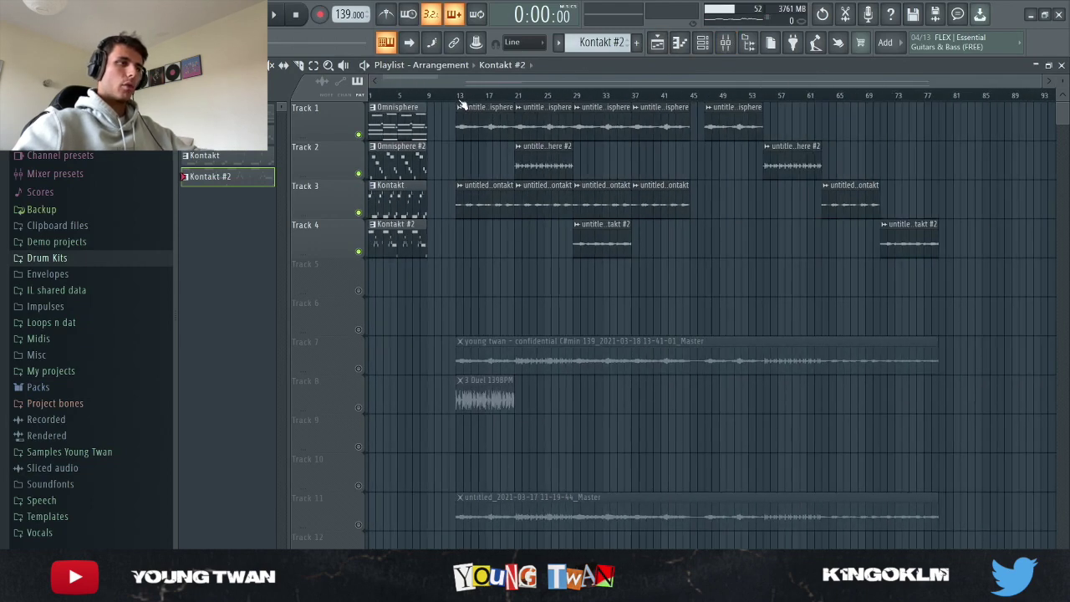
left_click(461, 96)
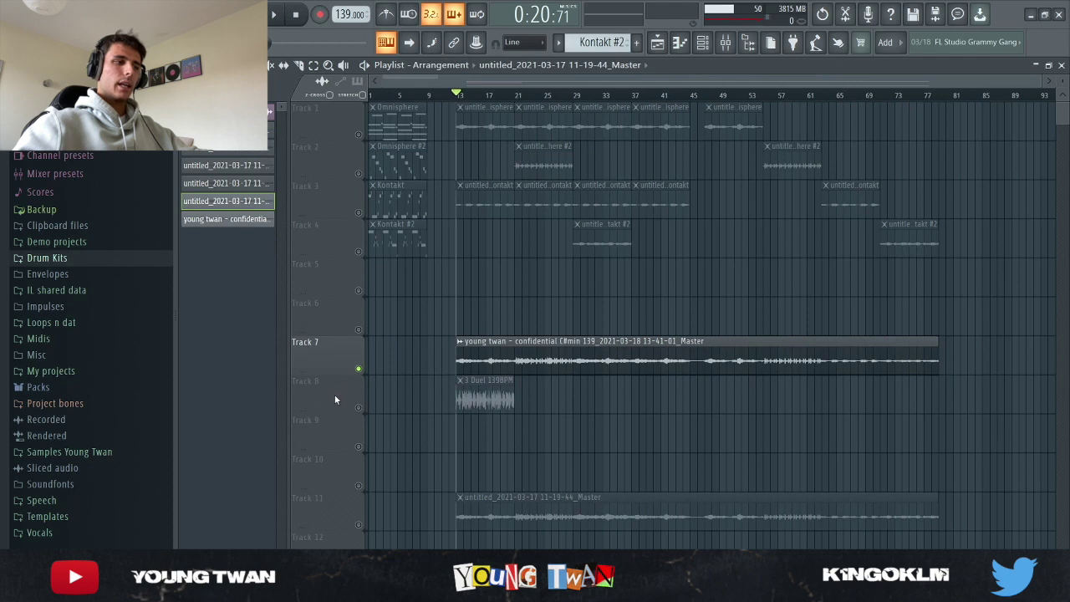
key("space")
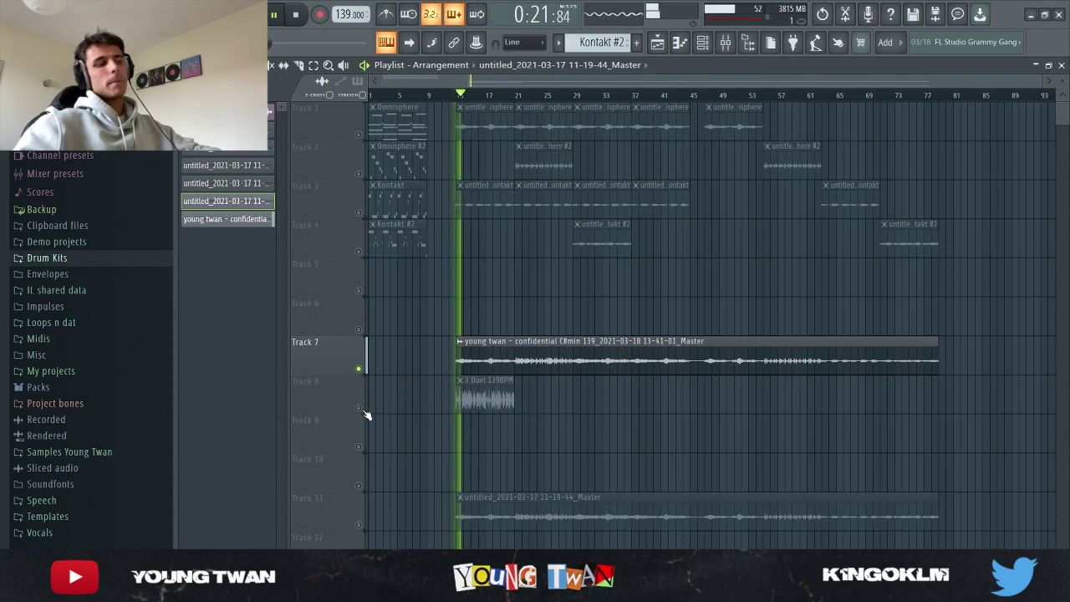
key("space")
Unmute Track 8 in the playlist and look over the sample settings of its 3 Duel 139BPM clip.
double_click(479, 400)
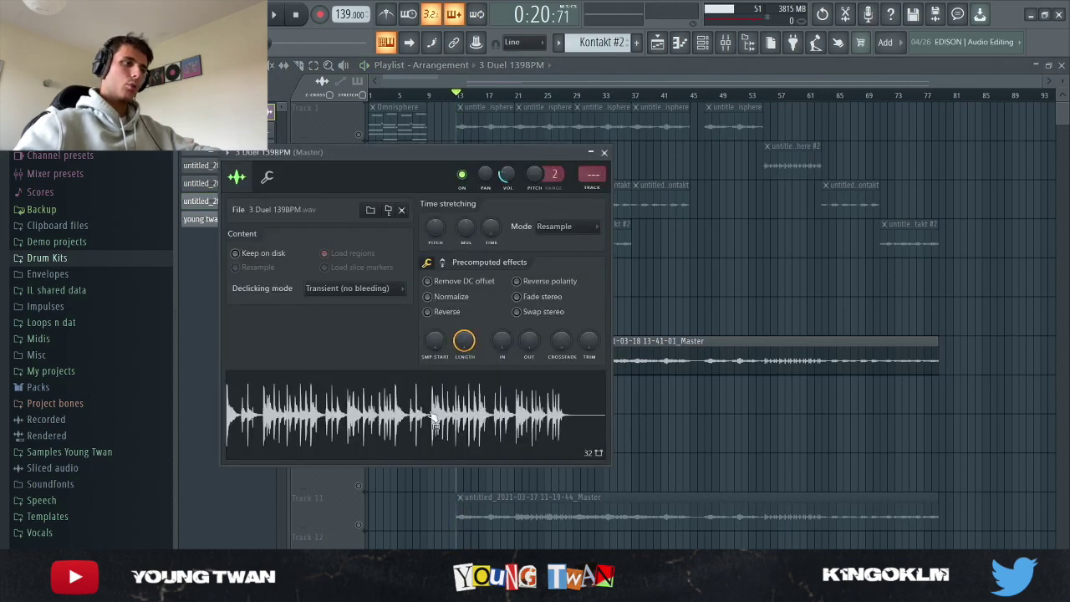
left_click(604, 153)
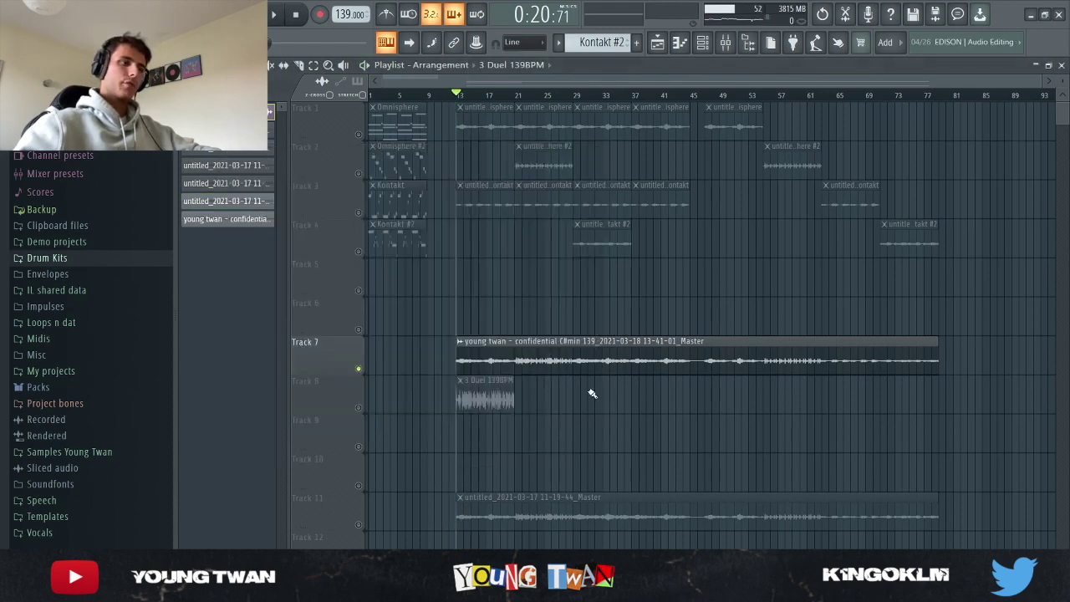
left_click(359, 408)
double_click(492, 407)
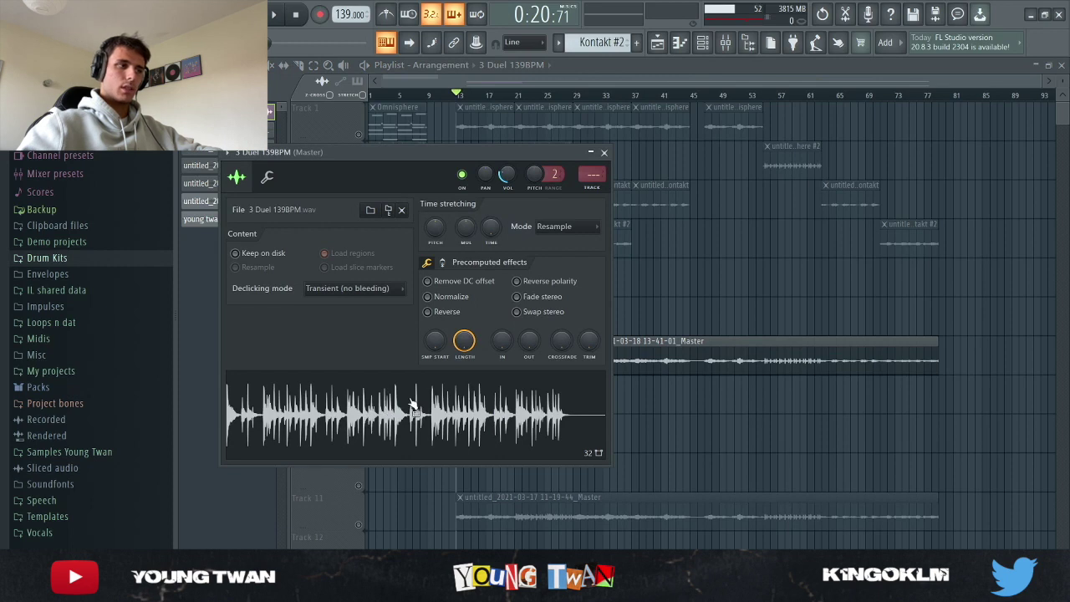
left_click(297, 15)
left_click(604, 153)
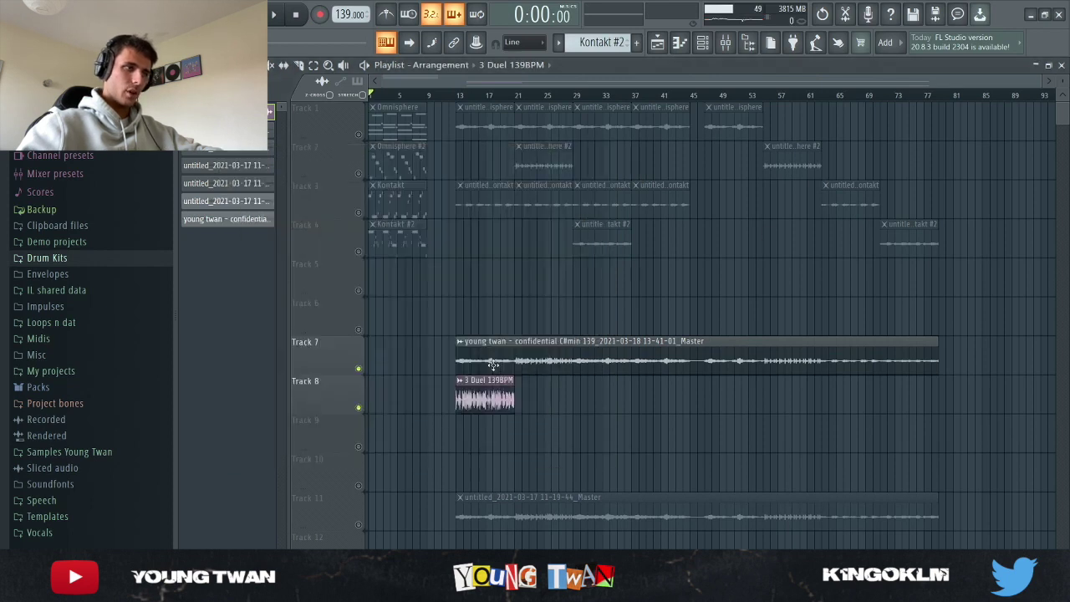
Play the Track 7 master clip together with the 3 Duel 139BPM drum loop from bar 13.
left_click(456, 97)
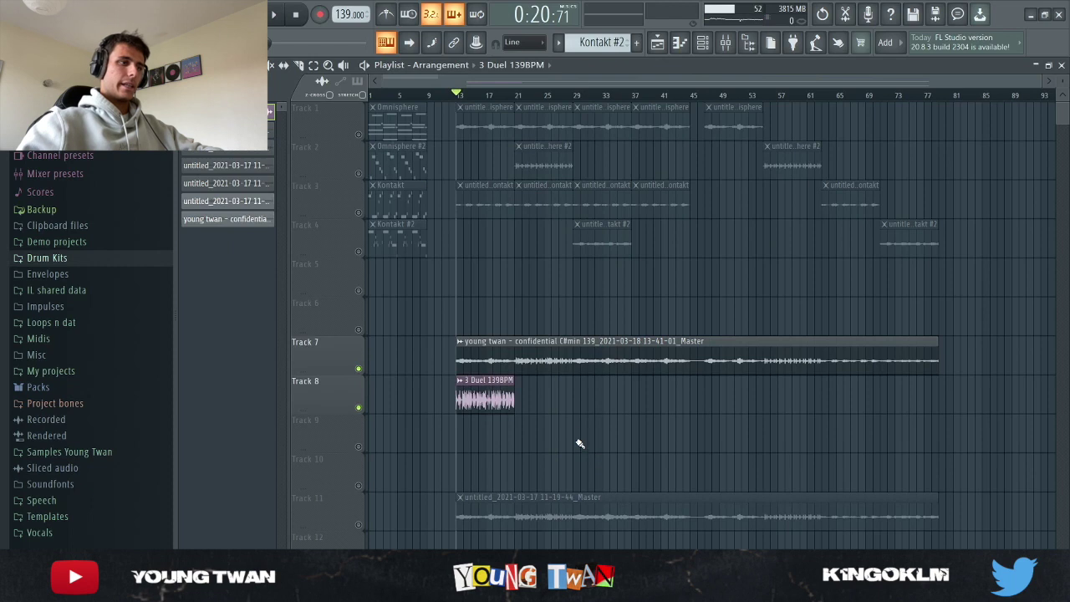
key("space")
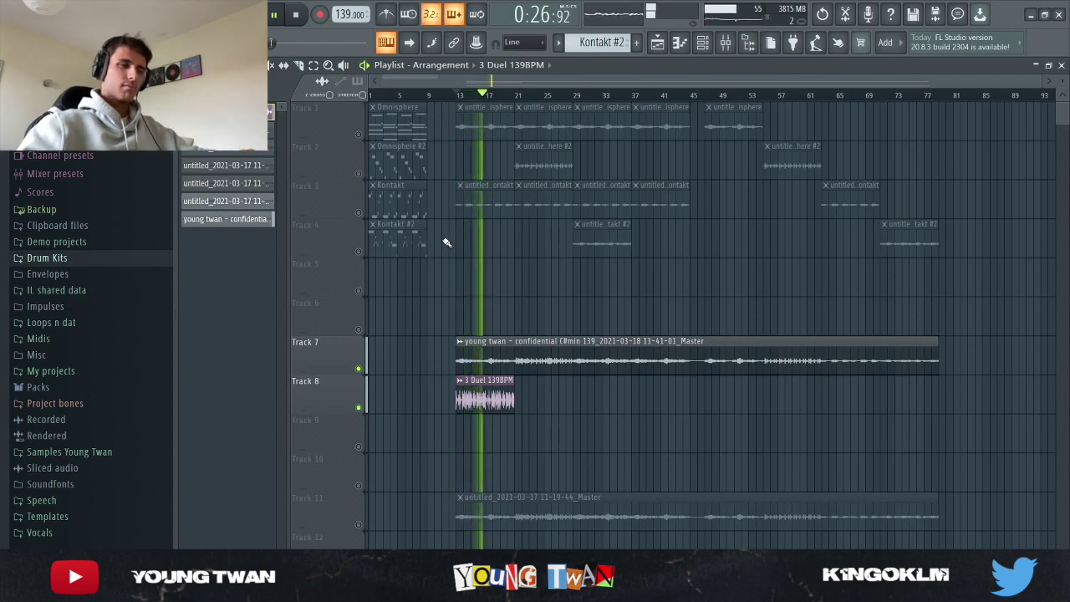
key("space")
Check the Track 7 master clip's channel and select its mixer track, Insert 6.
key("F9")
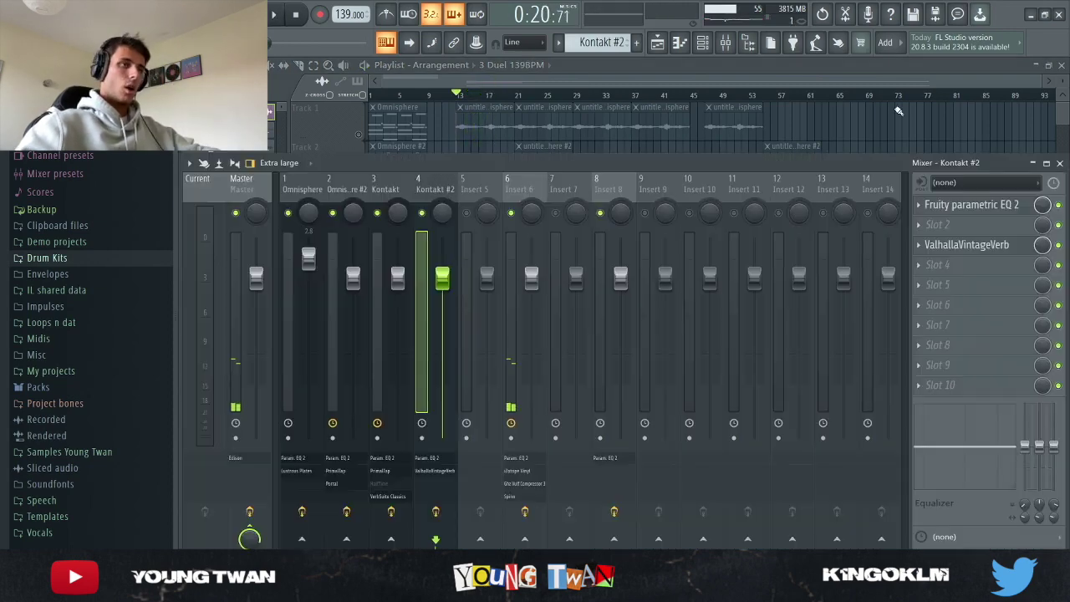
key("F5")
double_click(545, 346)
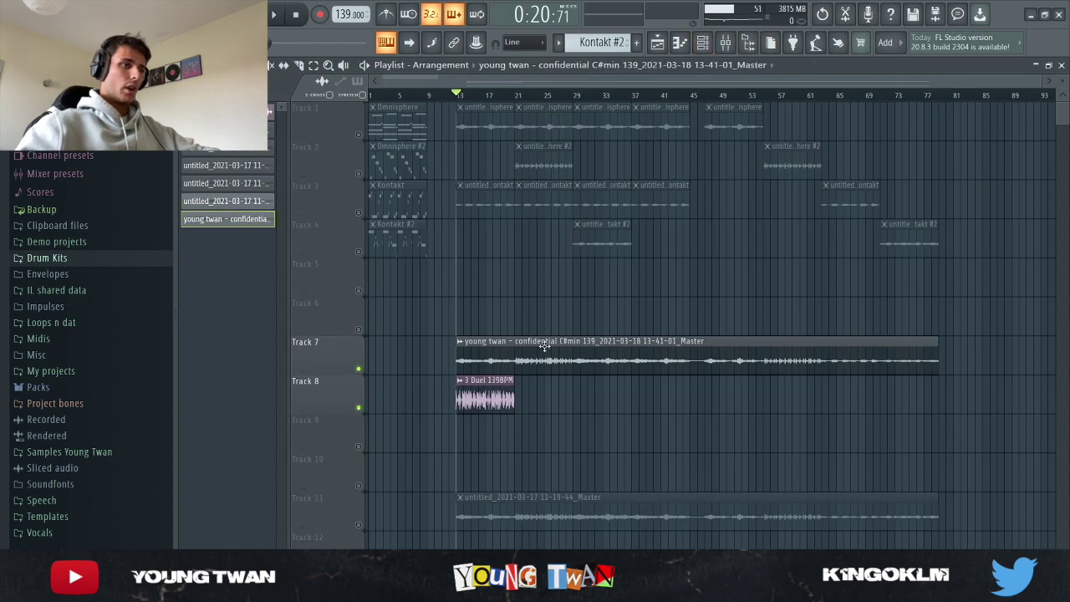
left_click(693, 242)
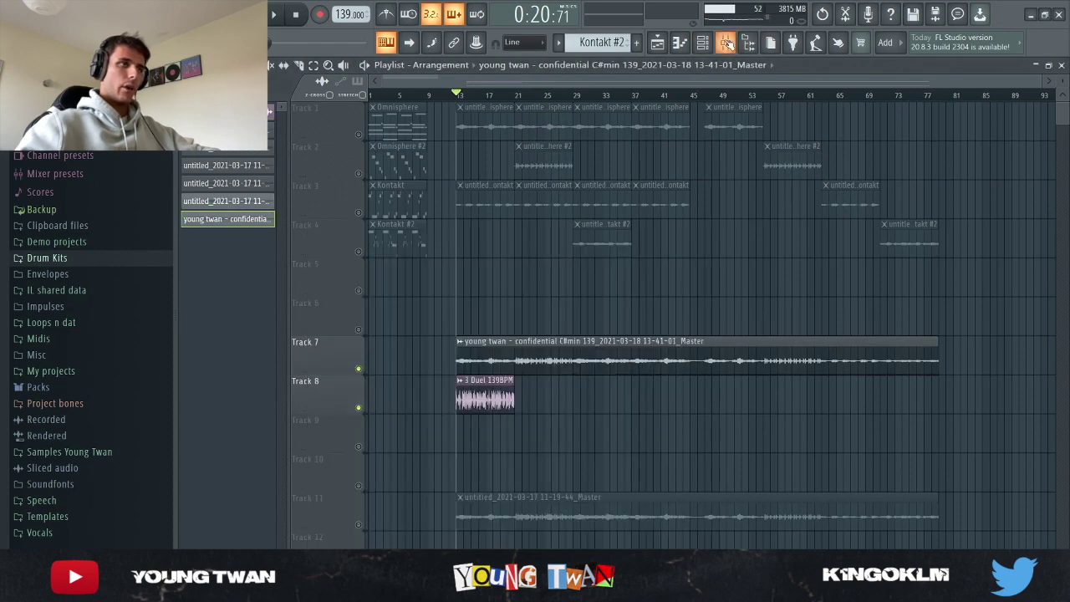
key("F9")
left_click(525, 204)
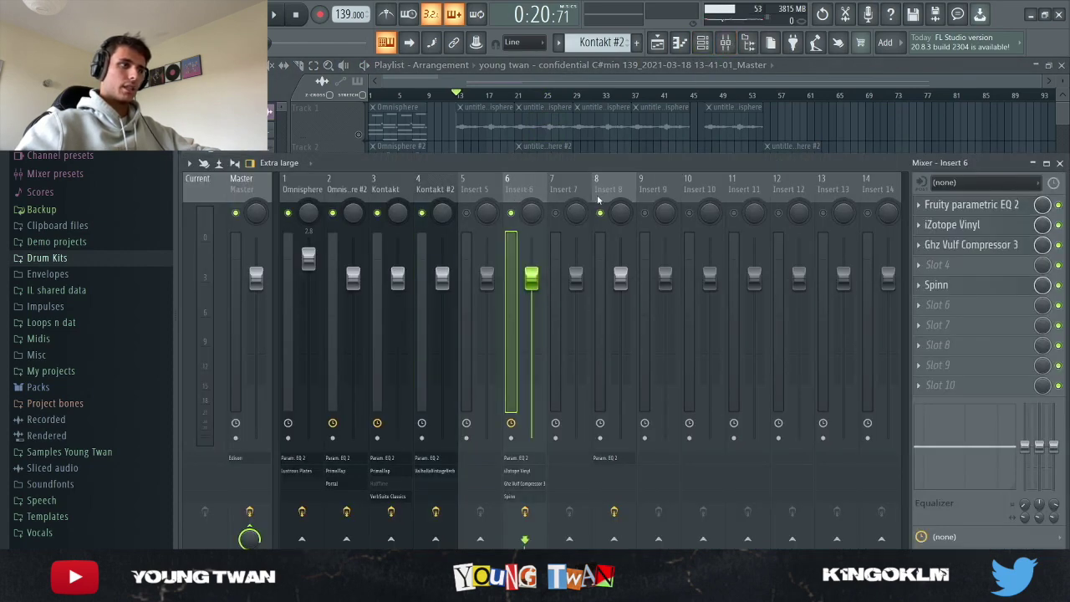
Examine the Fruity parametric EQ 2 curve and the iZotope Vinyl settings on Insert 6.
left_click(990, 205)
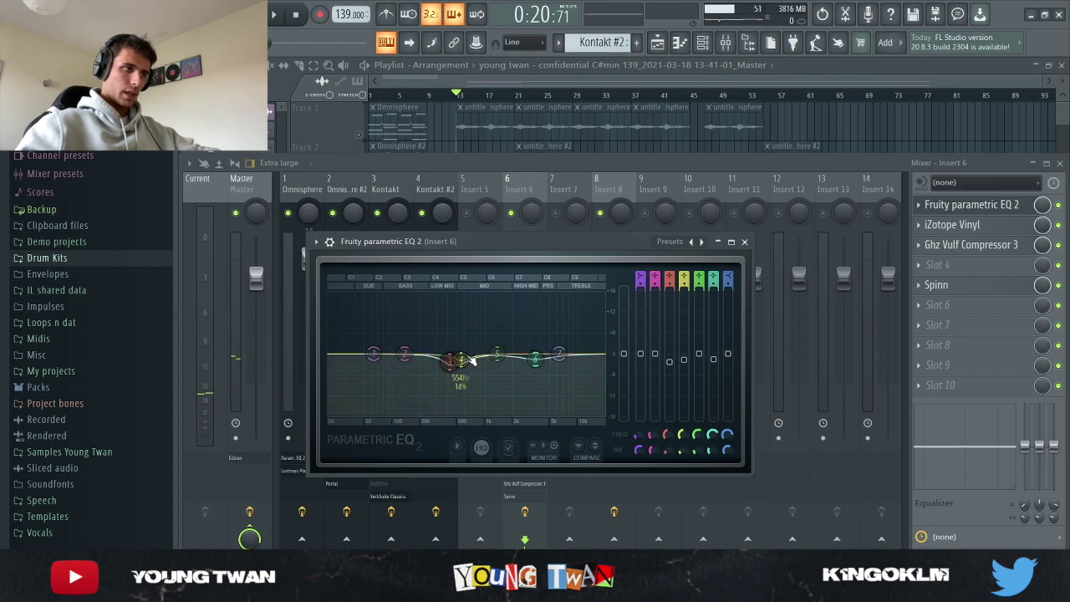
left_click(744, 242)
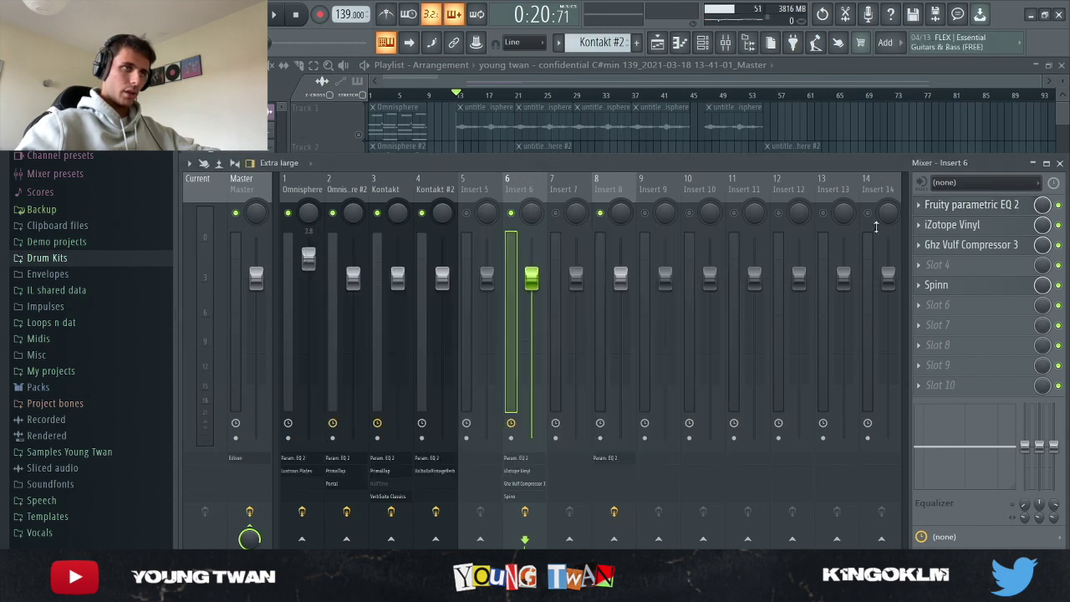
left_click(970, 227)
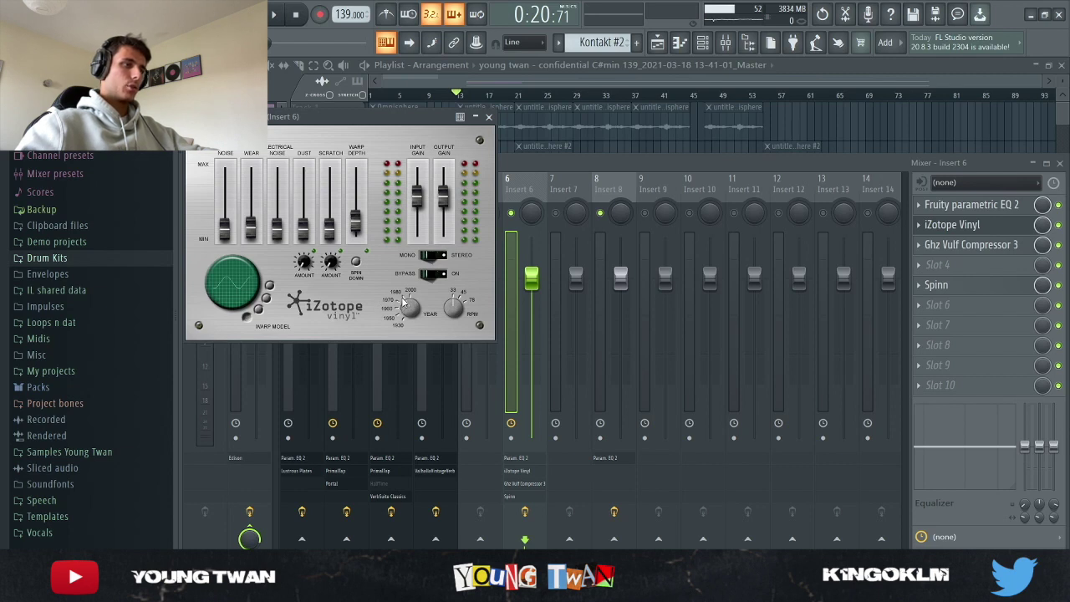
left_click(489, 116)
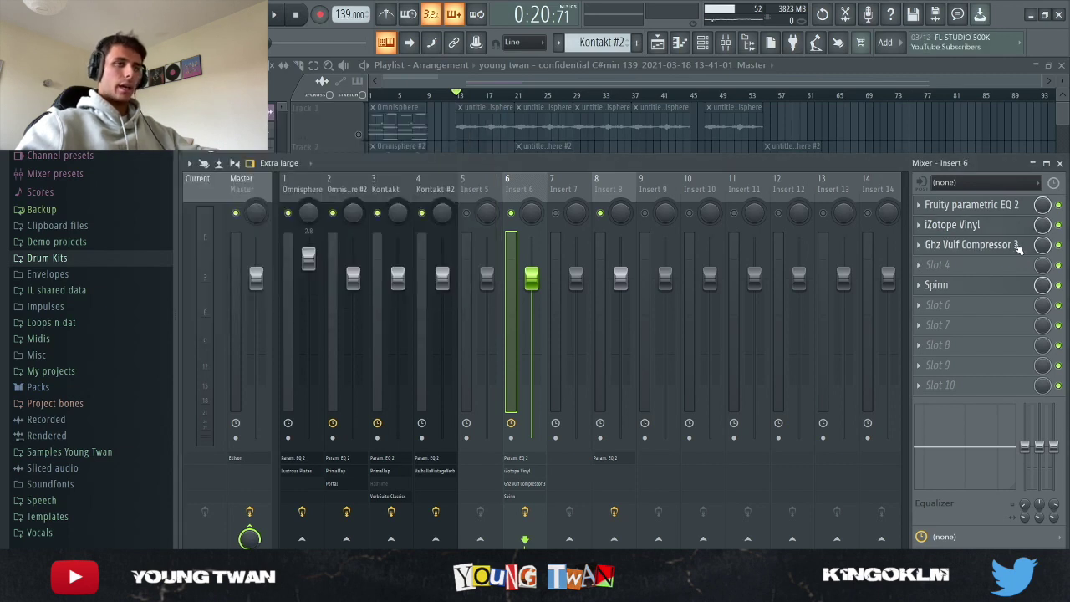
Examine the Ghz Vulf Compressor 3 settings and the Spinn preset on Insert 6.
left_click(966, 245)
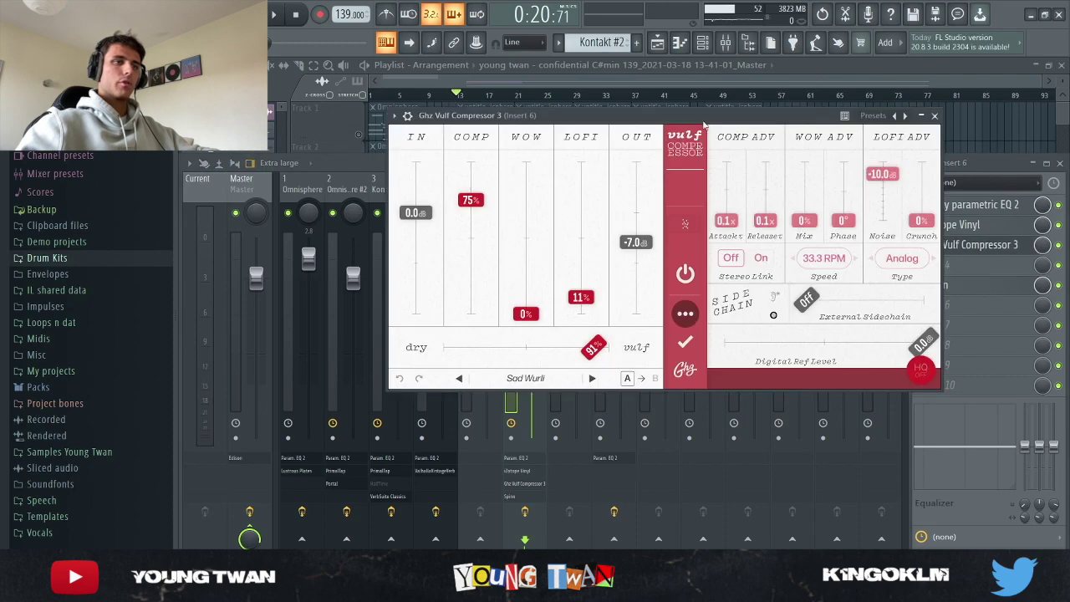
left_click_drag(679, 128, 594, 127)
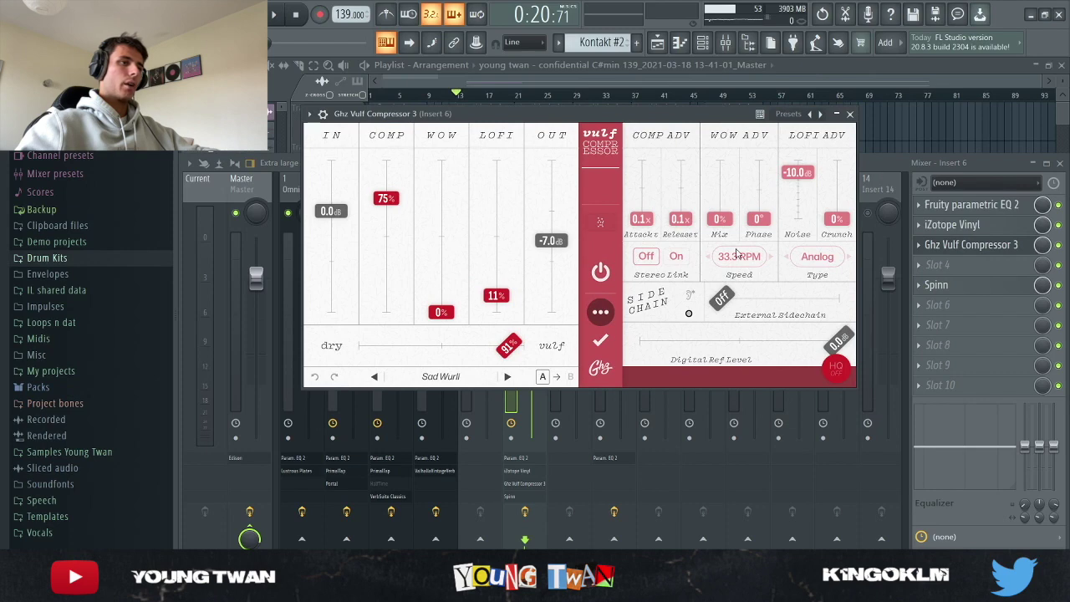
left_click(849, 114)
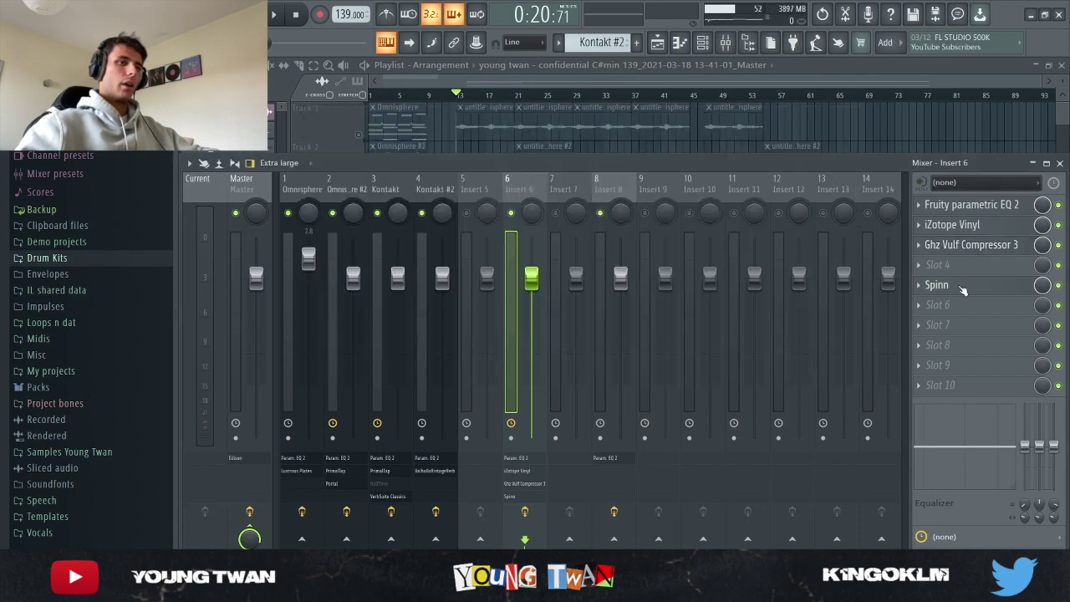
left_click(963, 286)
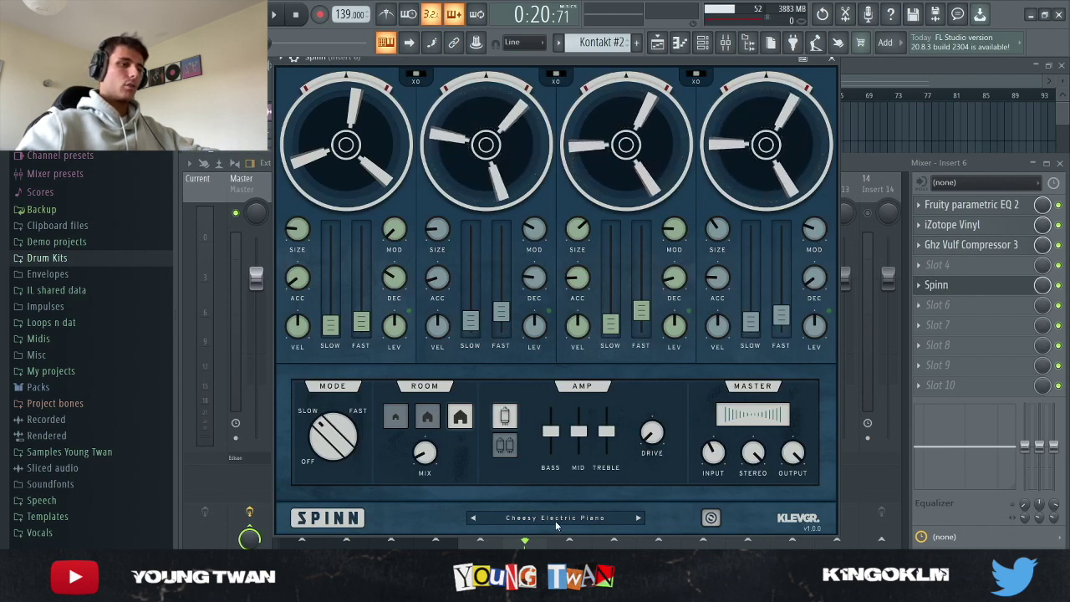
left_click(1040, 290)
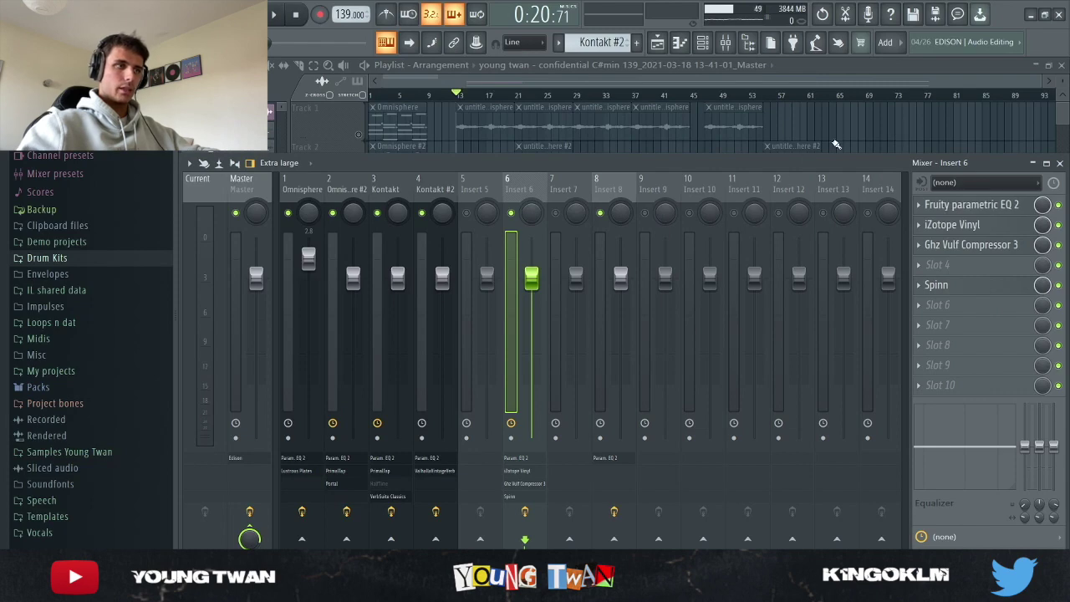
Play the full arrangement from bar 13 and disable the effects on the Omnisphere, Omnisphere #2, Kontakt and Kontakt #2 mixer tracks.
key("F9")
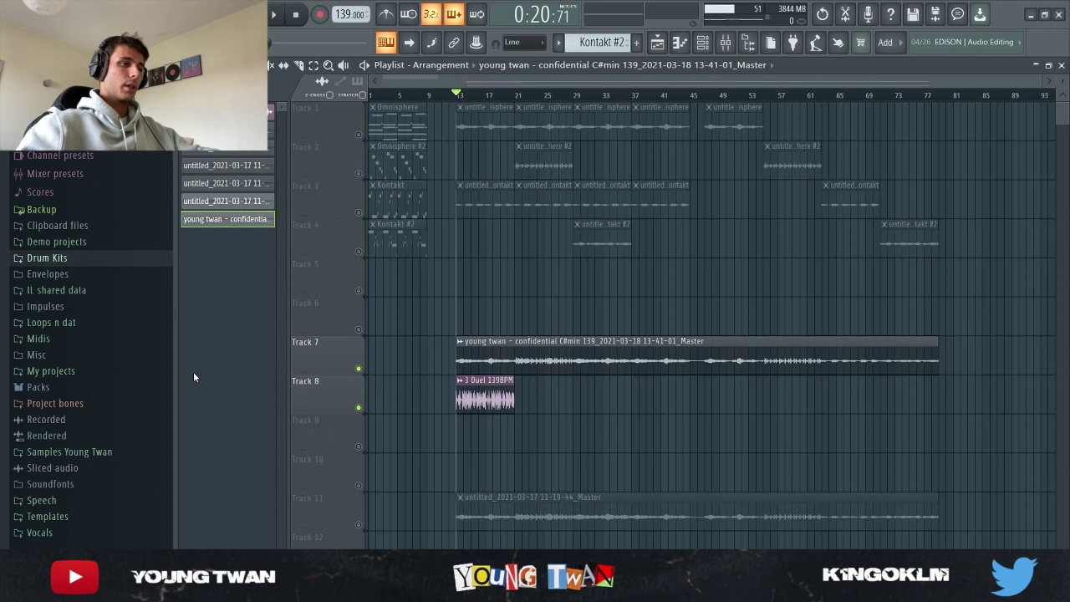
key("space")
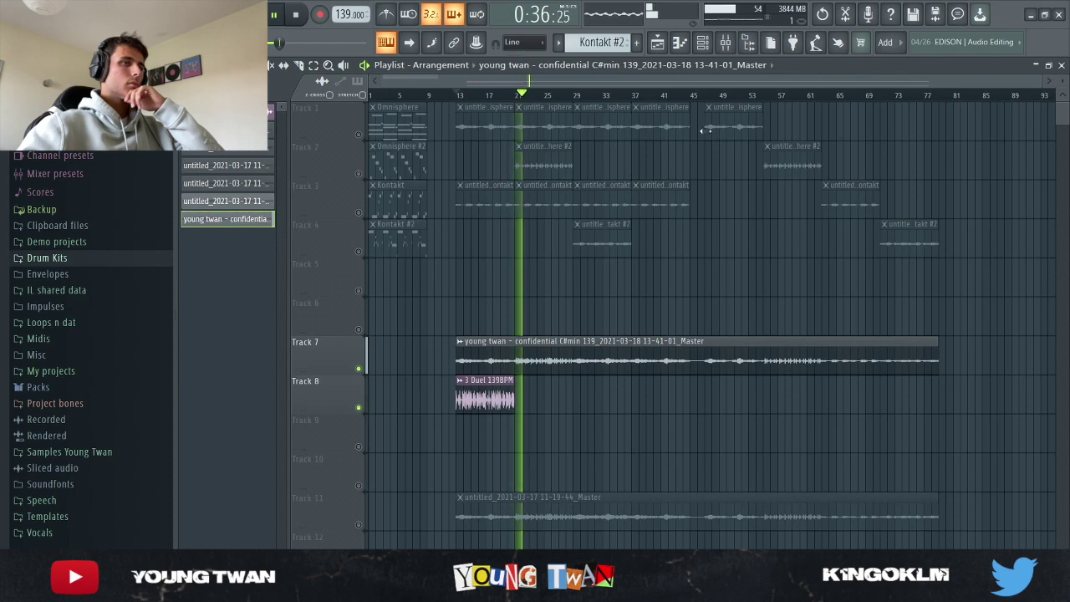
key("F9")
left_click_drag(436, 512, 303, 512)
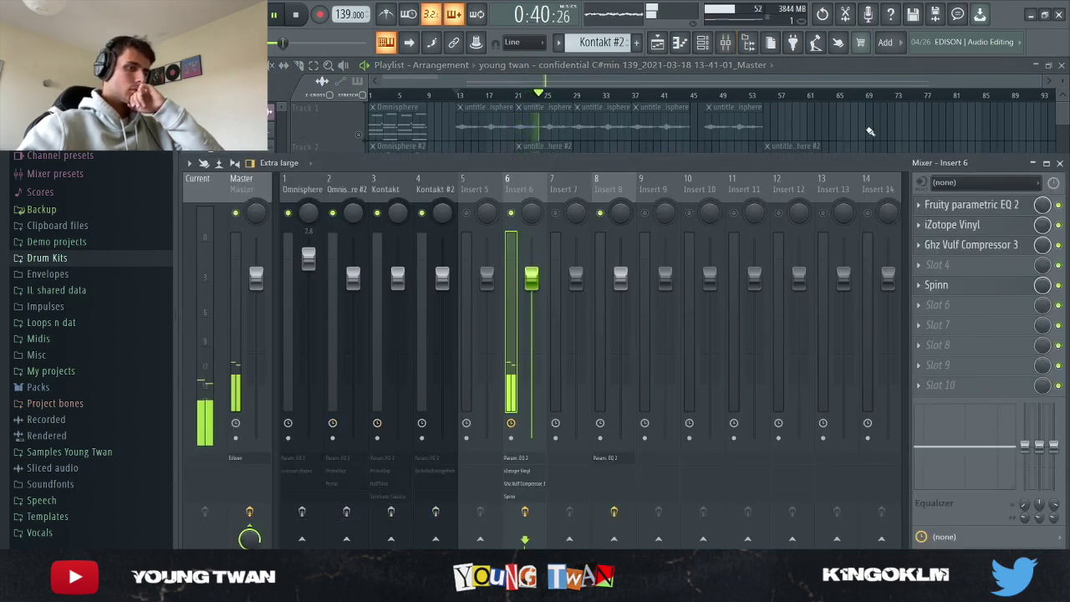
key("F9")
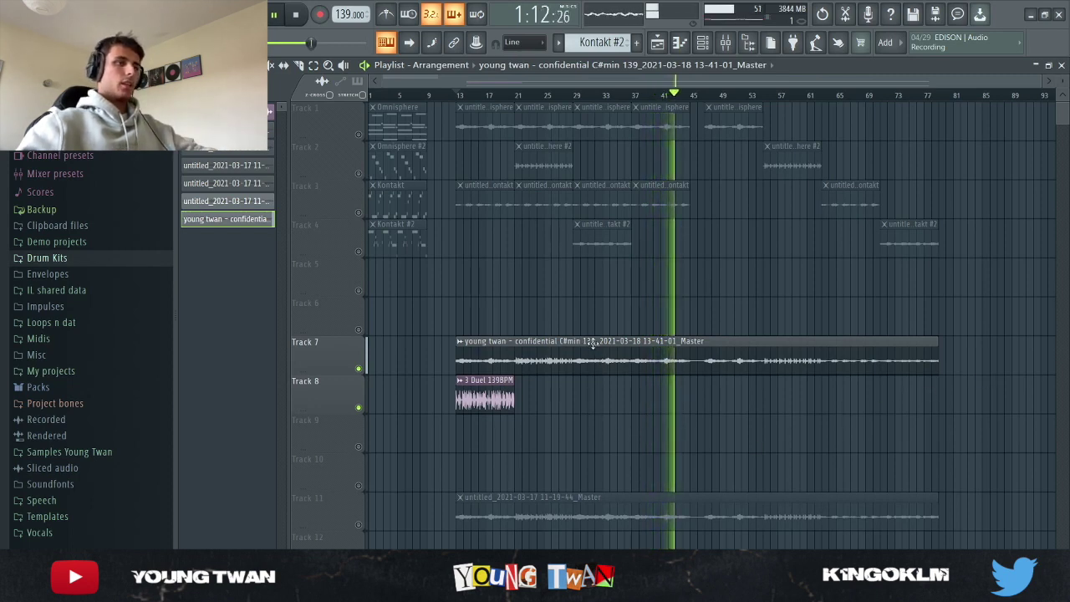
key("space")
scroll(438, 411, "up", 5)
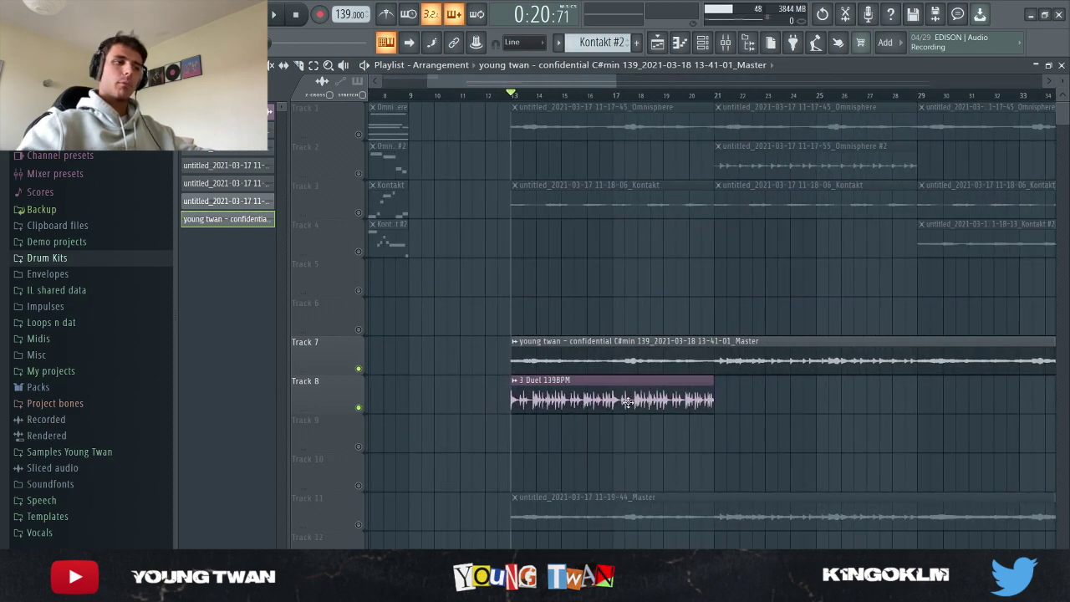
scroll(644, 400, "down", 2)
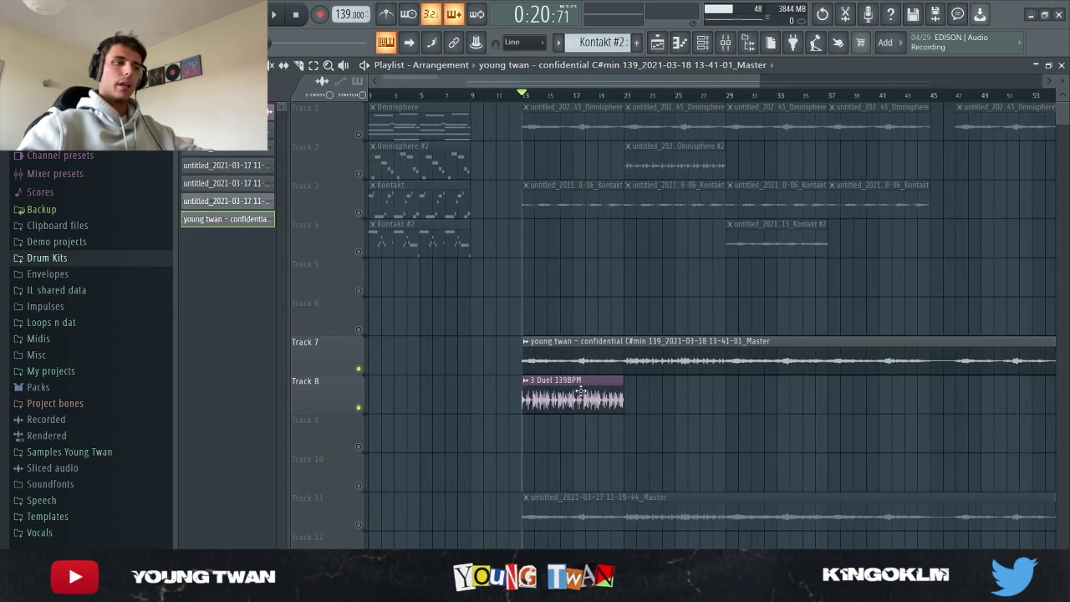
scroll(526, 286, "down", 3)
scroll(535, 401, "up", 3)
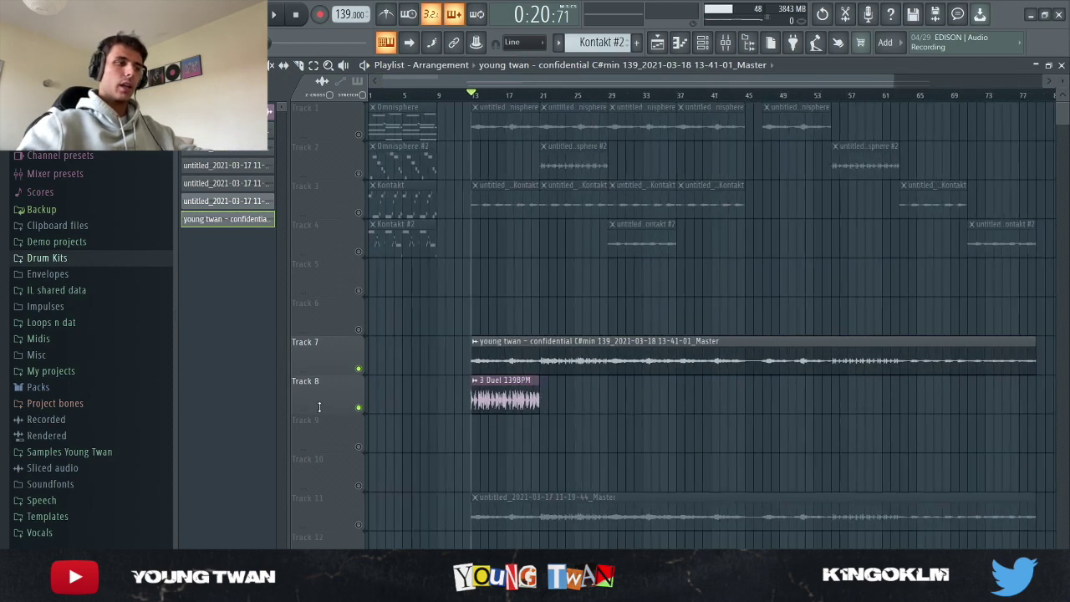